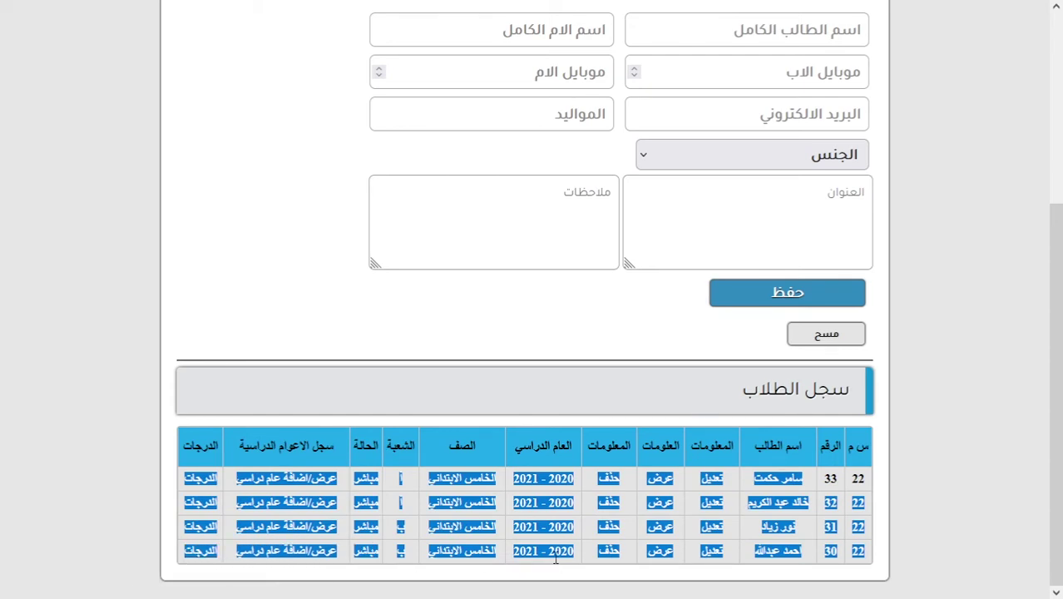
Select text in the student table's rows, then clear the selection.
{"action": "left_click", "coordinate": [539, 395]}
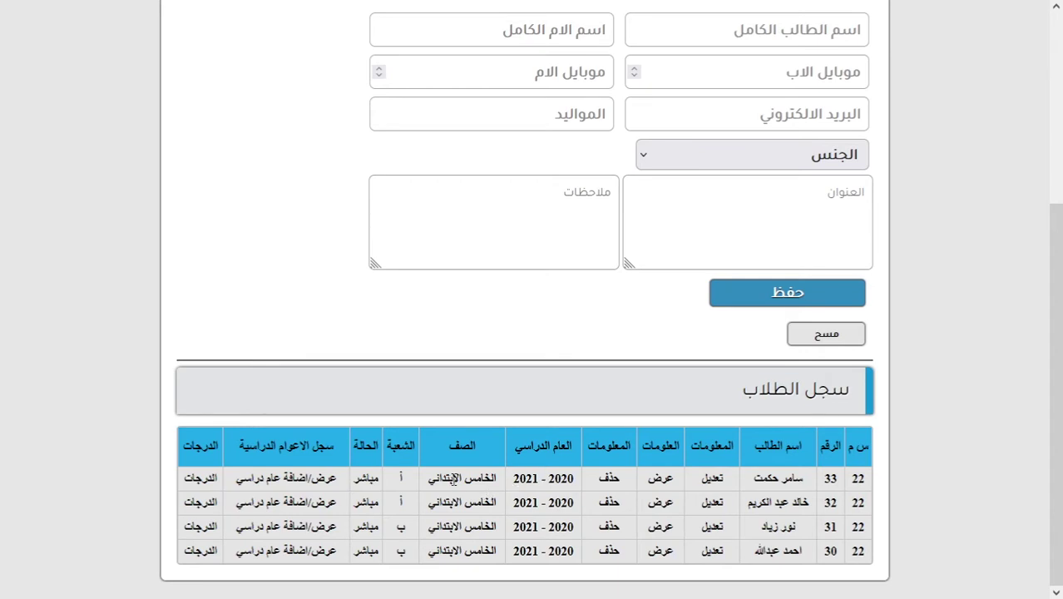
{"action": "triple_click", "coordinate": [454, 478]}
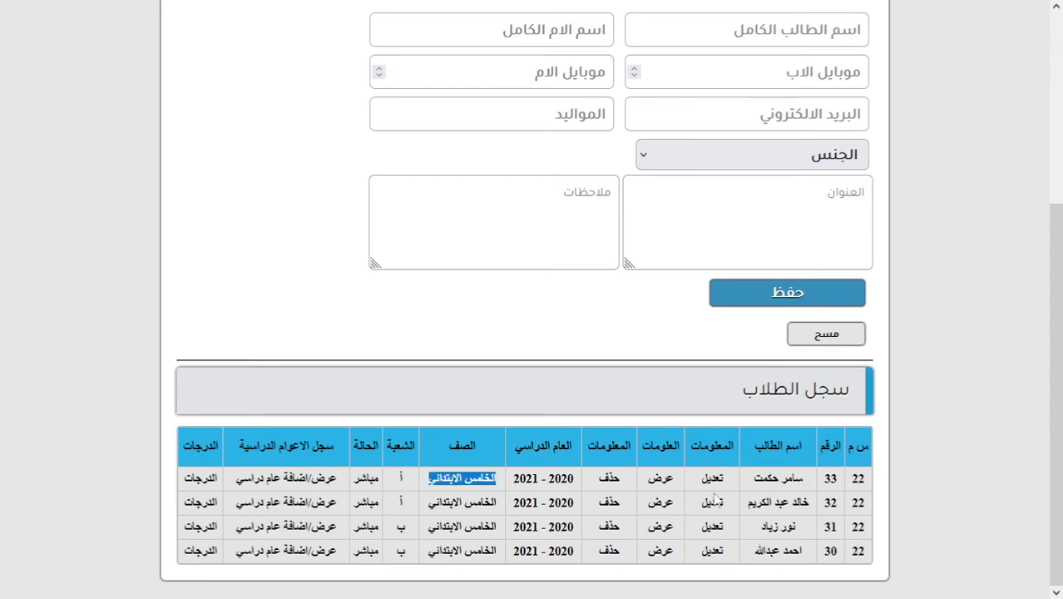
{"action": "left_click_drag", "start_coordinate": [786, 477], "coordinate": [784, 565]}
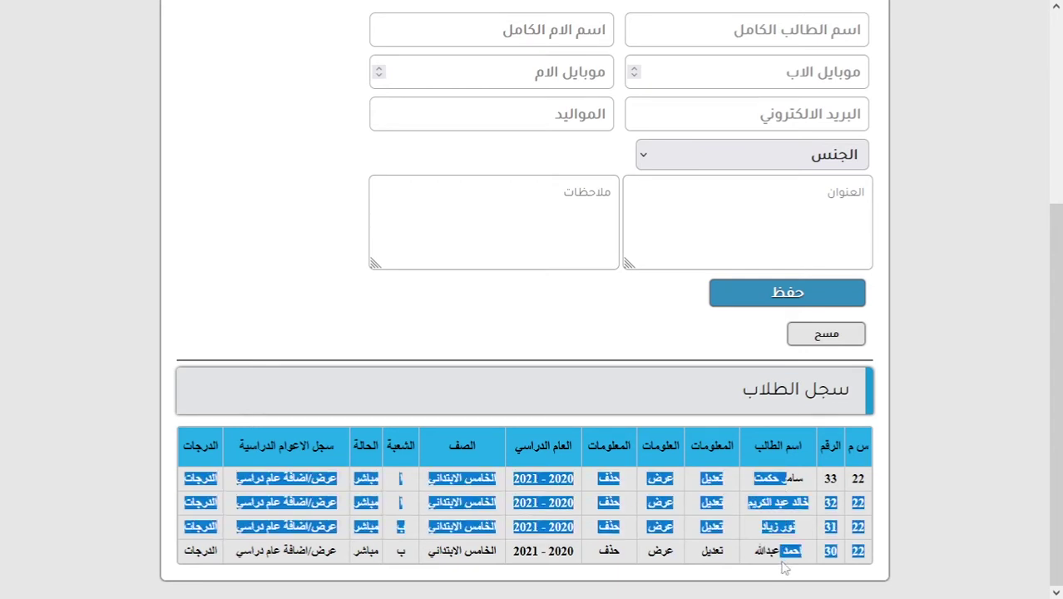
{"action": "left_click", "coordinate": [782, 518]}
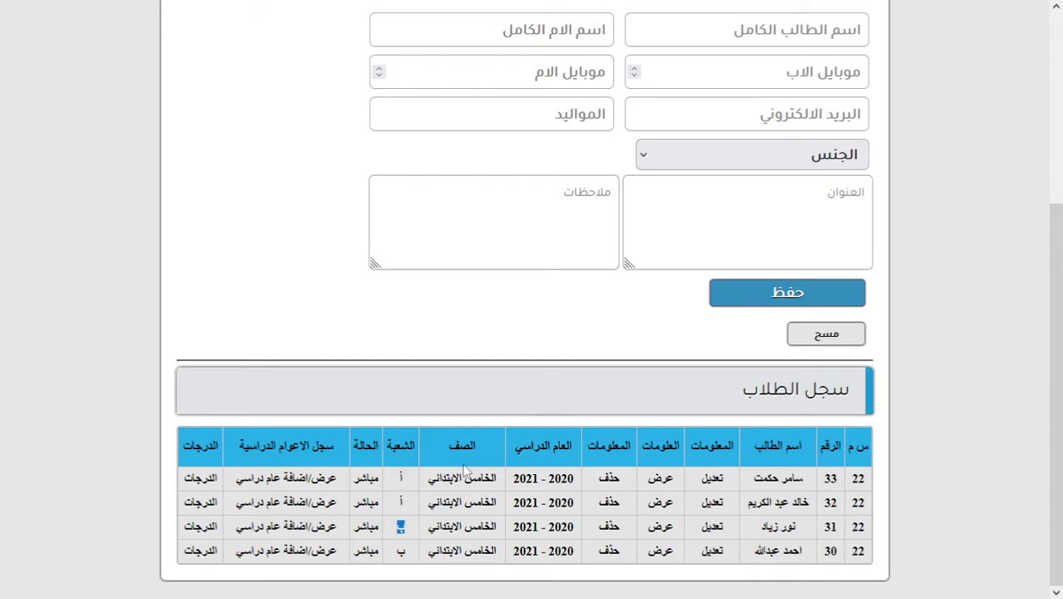
Go to the سجل الموظفين page, reload it, and focus the employee name field.
{"action": "scroll", "coordinate": [594, 285], "scroll_direction": "up", "scroll_amount": 3}
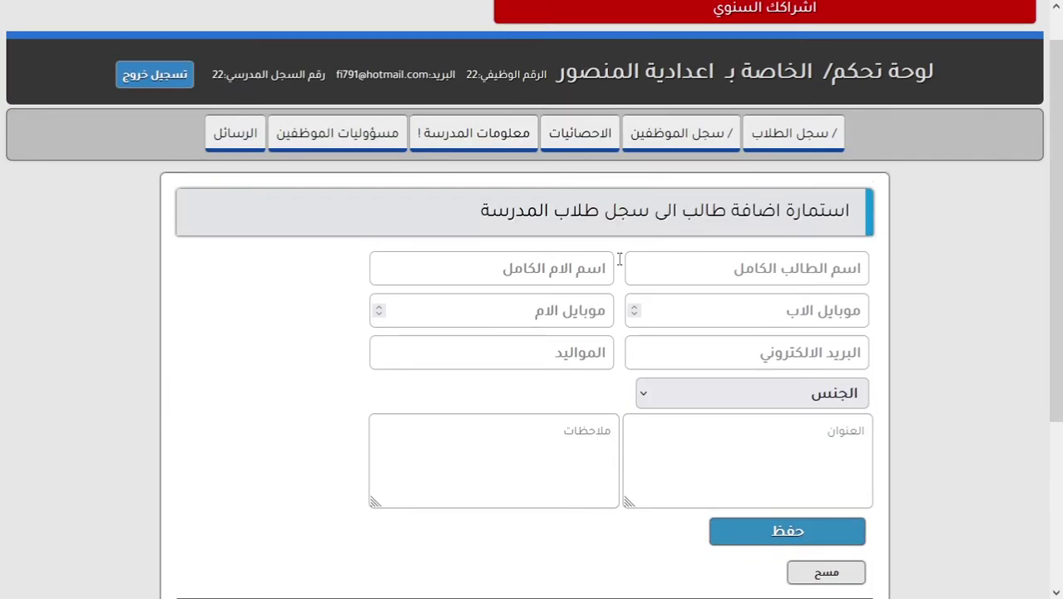
{"action": "left_click", "coordinate": [681, 133]}
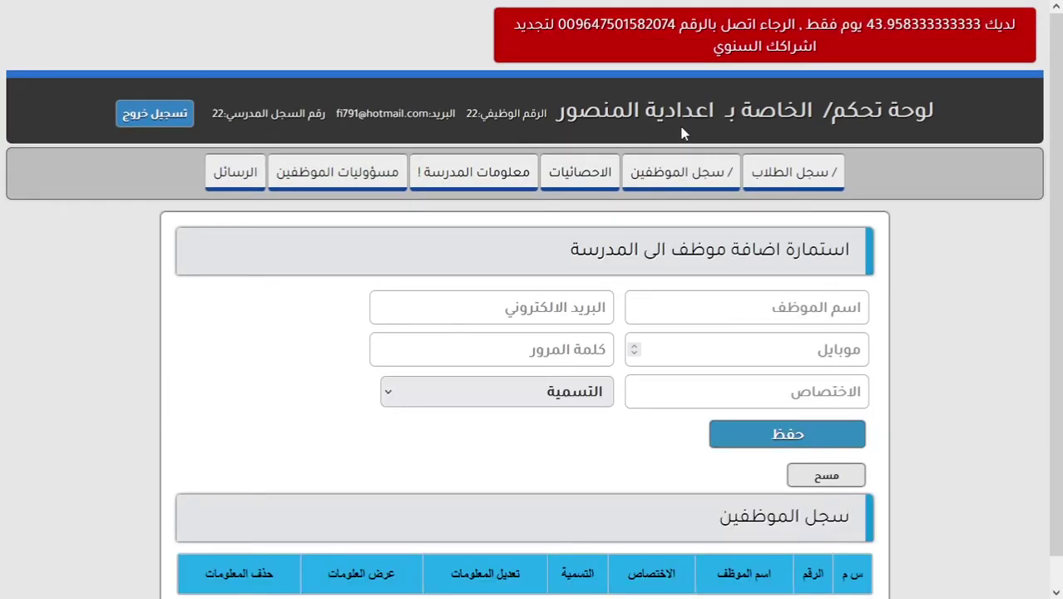
{"action": "scroll", "coordinate": [681, 166], "scroll_direction": "down", "scroll_amount": 1}
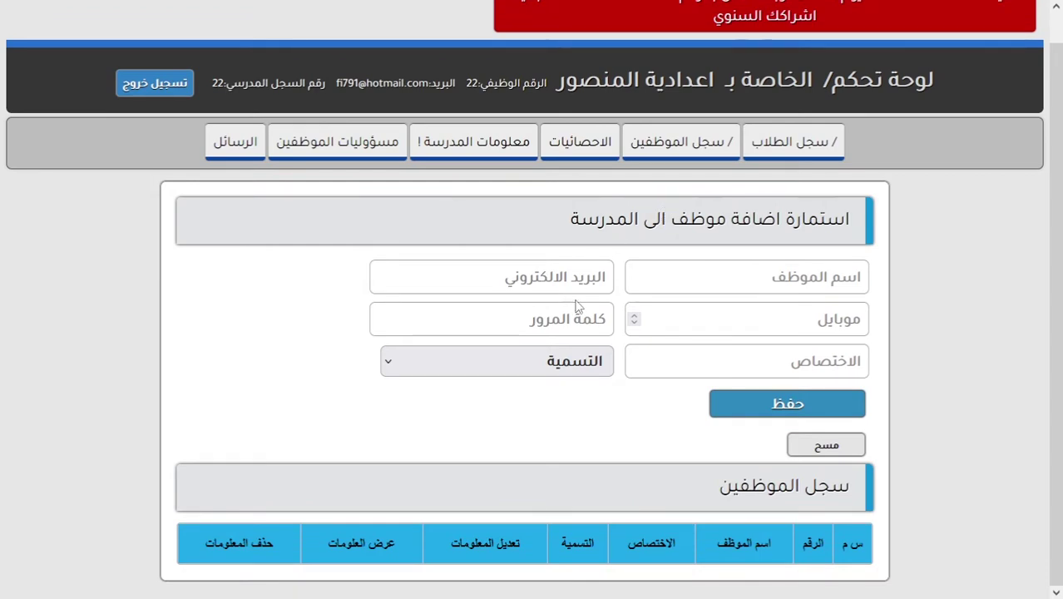
{"action": "left_click", "coordinate": [658, 154]}
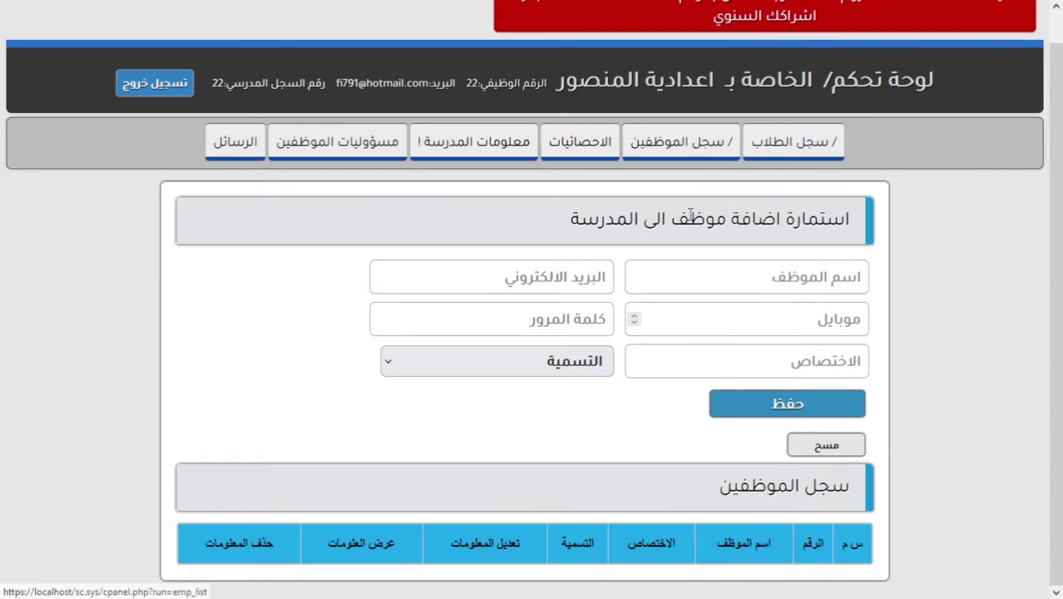
{"action": "left_click", "coordinate": [714, 270]}
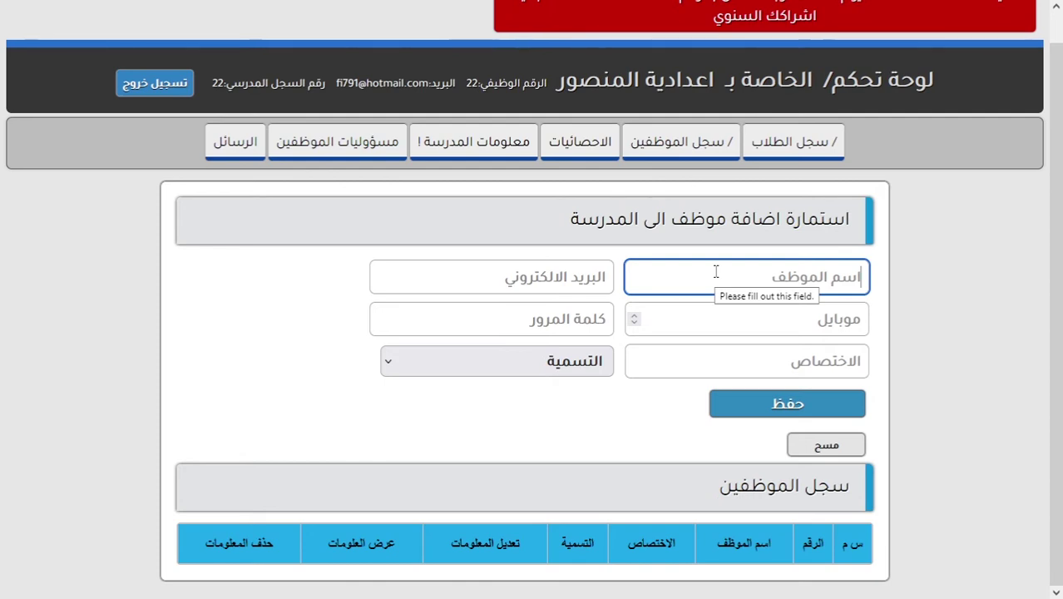
Enter the teacher's name and e-mail address, correcting typos in both.
{"action": "type", "text": "أ"}
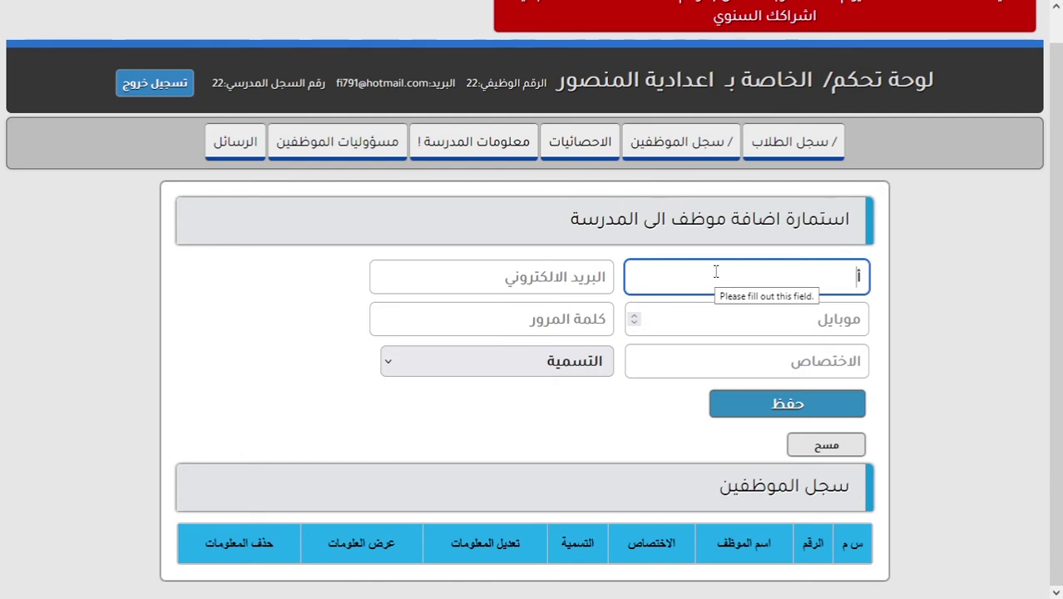
{"action": "type", "text": "ز علي"}
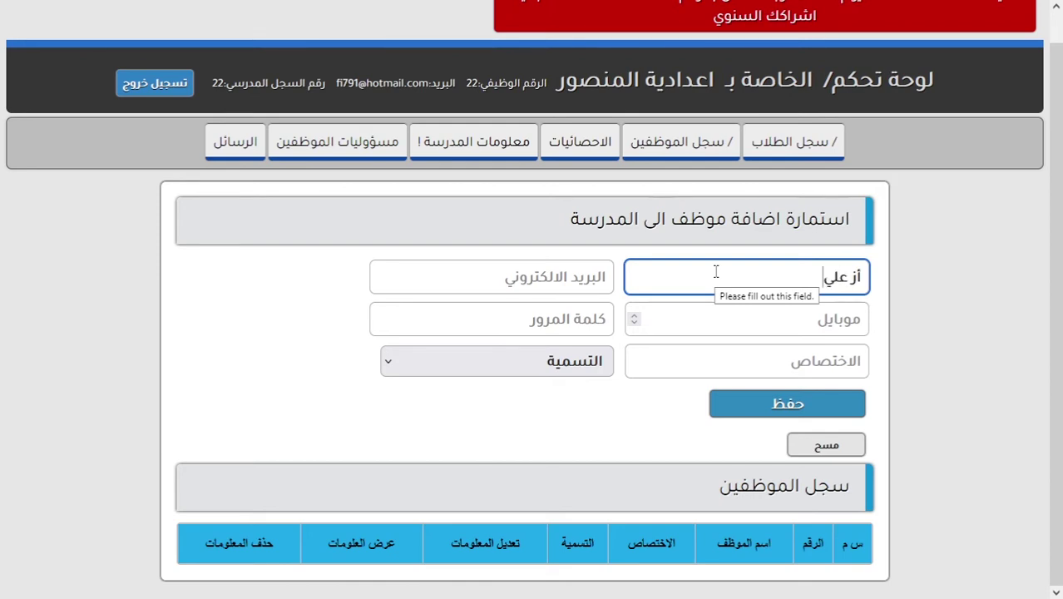
{"action": "key", "text": "BackSpace"}
{"action": "key", "text": "BackSpace"}
{"action": "key", "text": "BackSpace"}
{"action": "key", "text": "BackSpace"}
{"action": "key", "text": "BackSpace"}
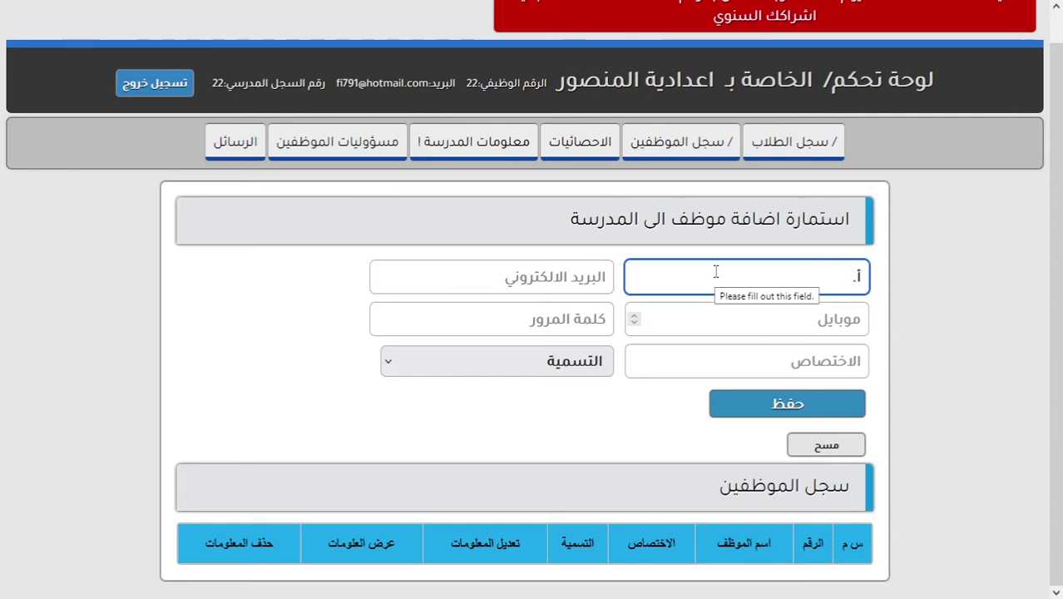
{"action": "type", "text": ". علي"}
{"action": "left_click", "coordinate": [586, 277]}
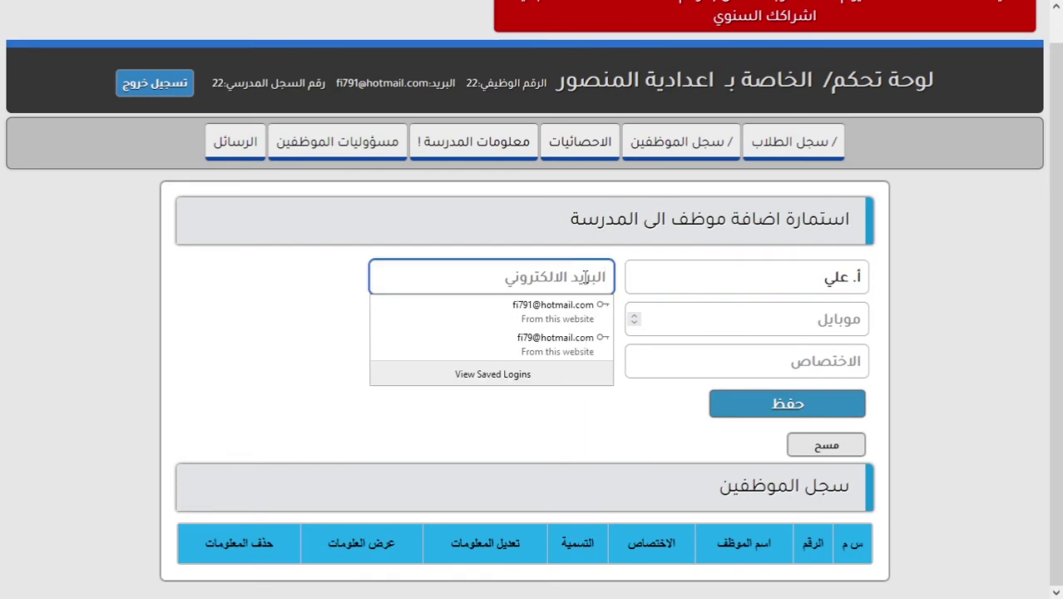
{"action": "type", "text": "شقه"}
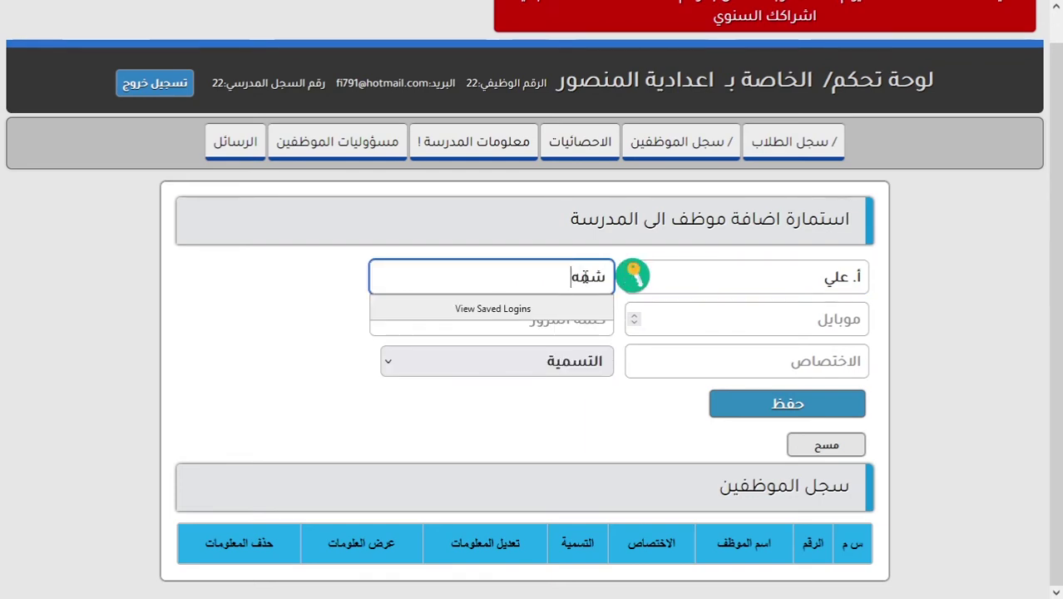
{"action": "key", "text": "ctrl+a"}
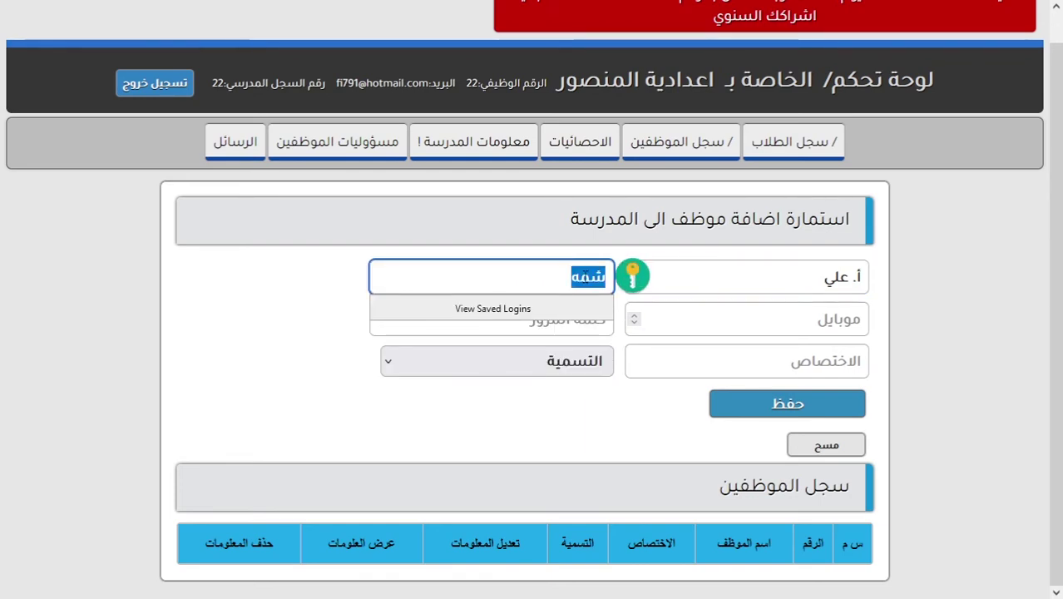
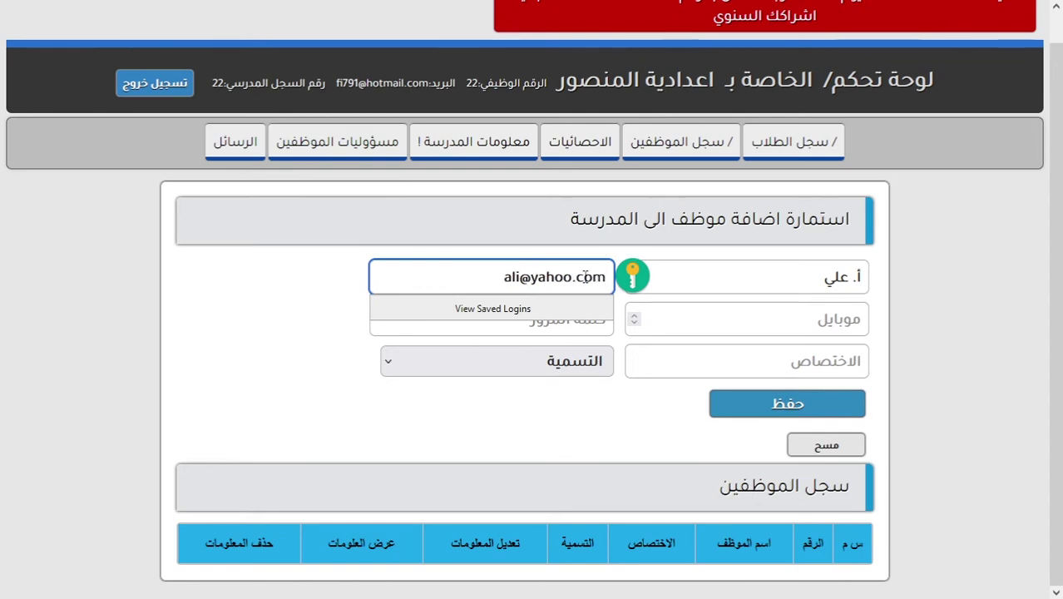
Fill in the mobile number and password, and set the specialty to انكليزي.
{"action": "left_click", "coordinate": [830, 326]}
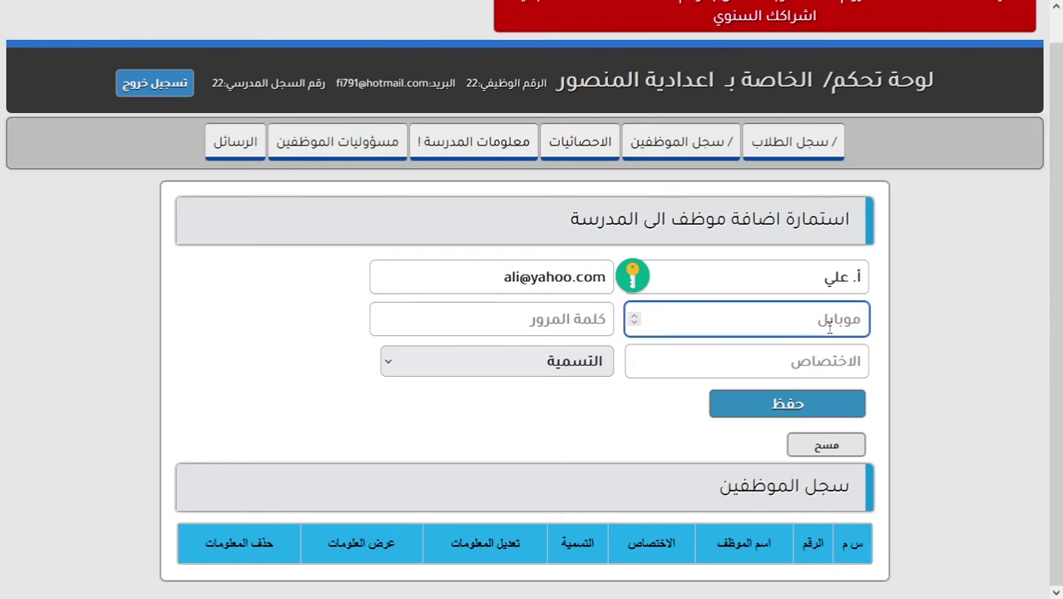
{"action": "type", "text": "123"}
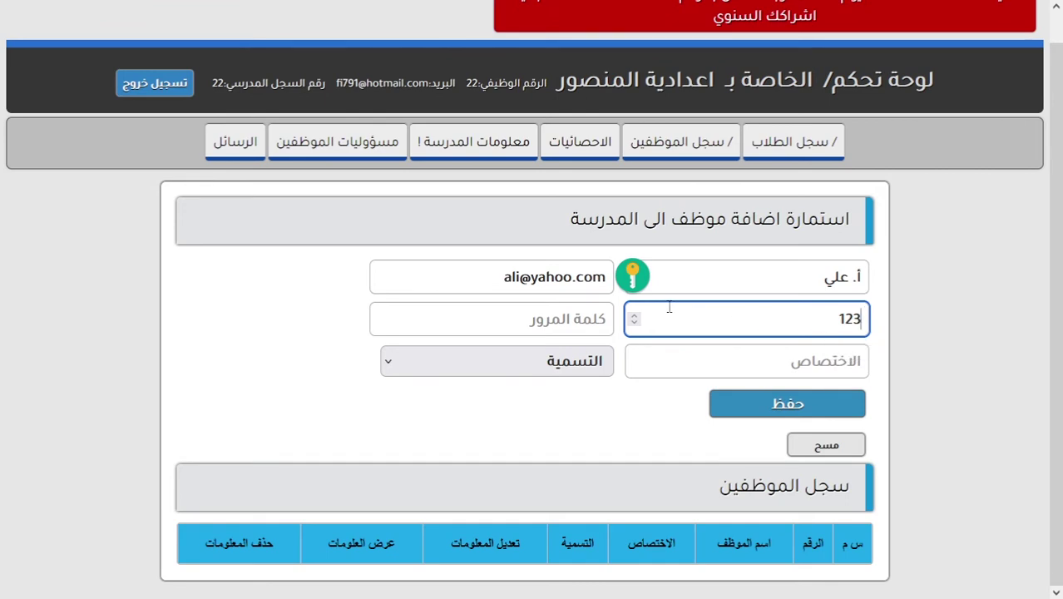
{"action": "left_click", "coordinate": [560, 305]}
{"action": "type", "text": "123"}
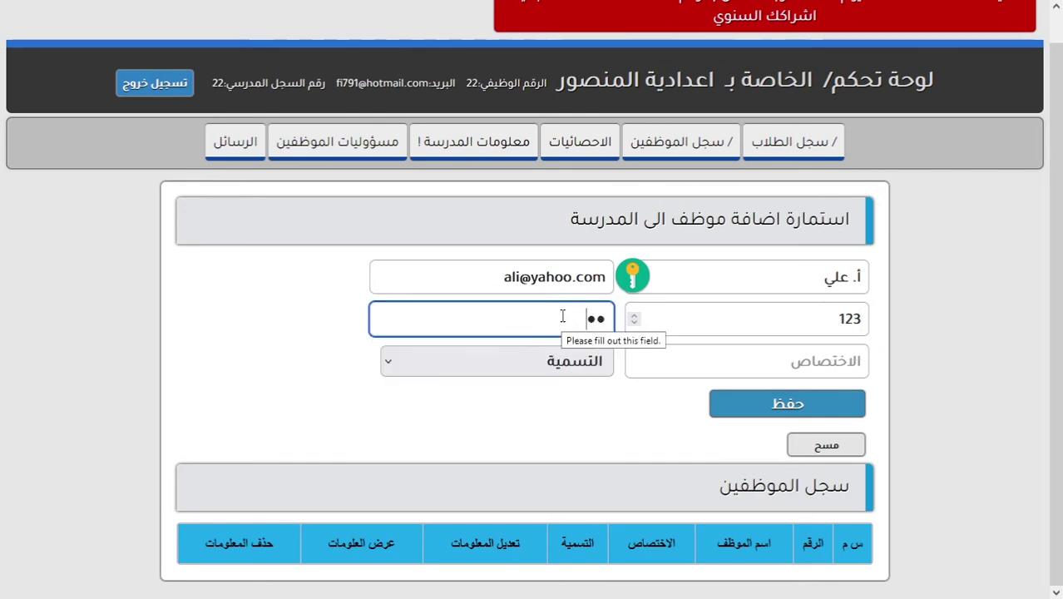
{"action": "left_click", "coordinate": [677, 358]}
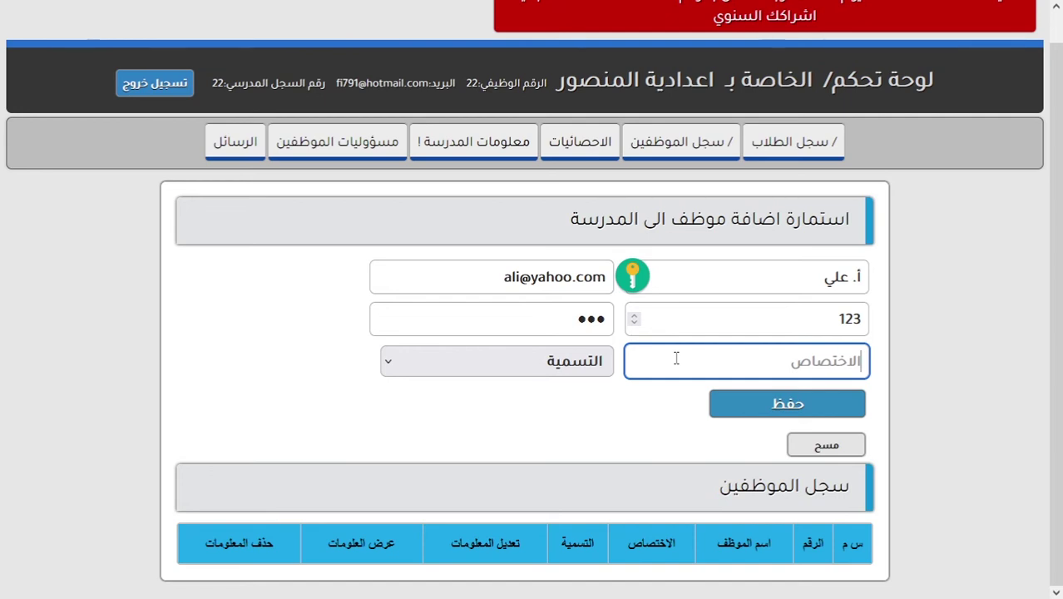
{"action": "type", "text": "انكل"}
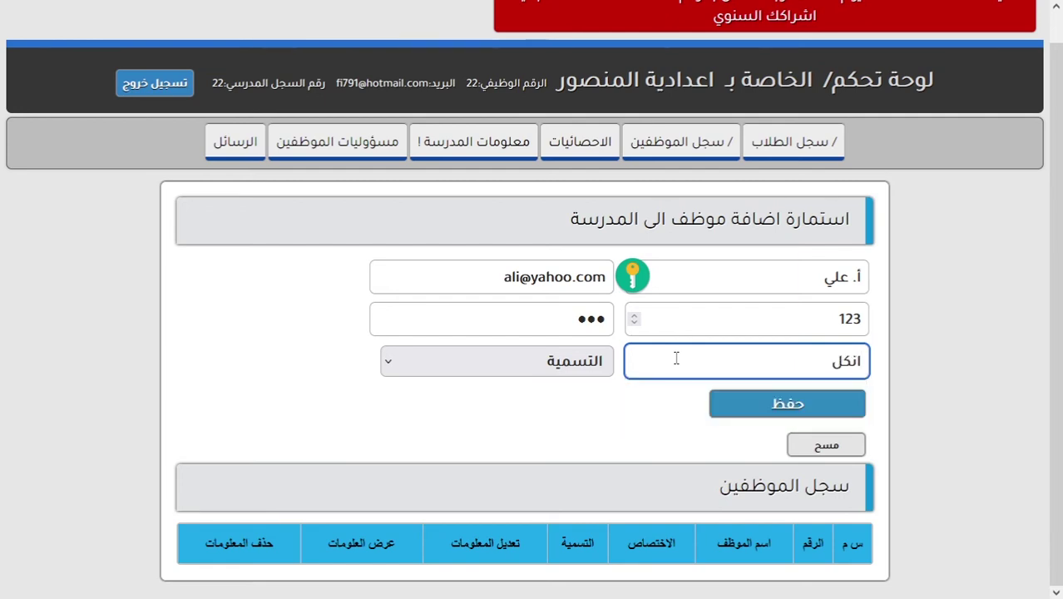
{"action": "type", "text": "يزي"}
Open the التسمية job-title dropdown on the add-employee form.
{"action": "left_click", "coordinate": [560, 366]}
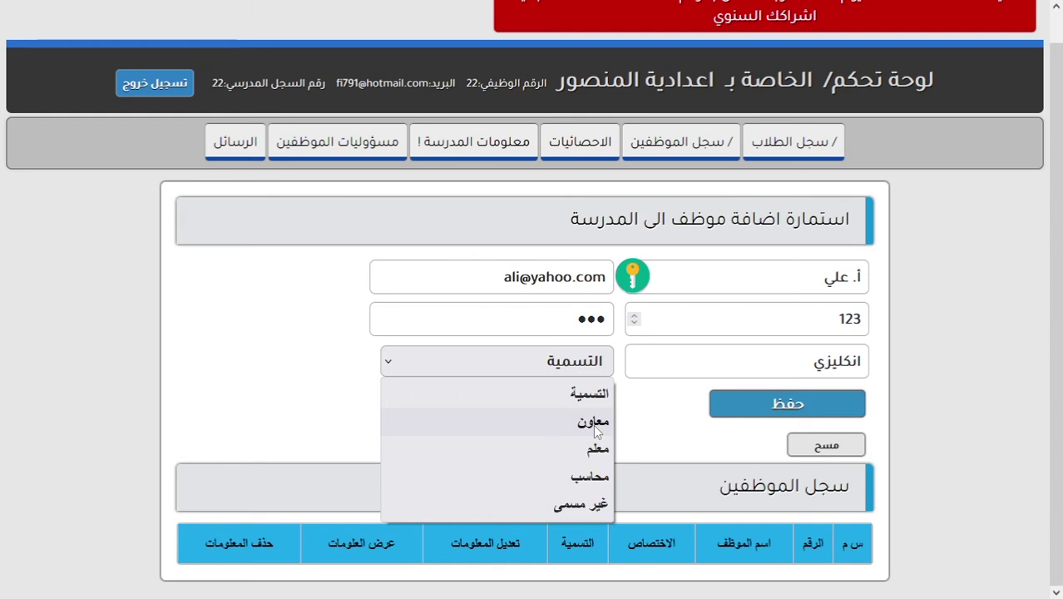
Choose the title معلم, save the English teacher, and decline the browser's login-save offer.
{"action": "left_click", "coordinate": [598, 450]}
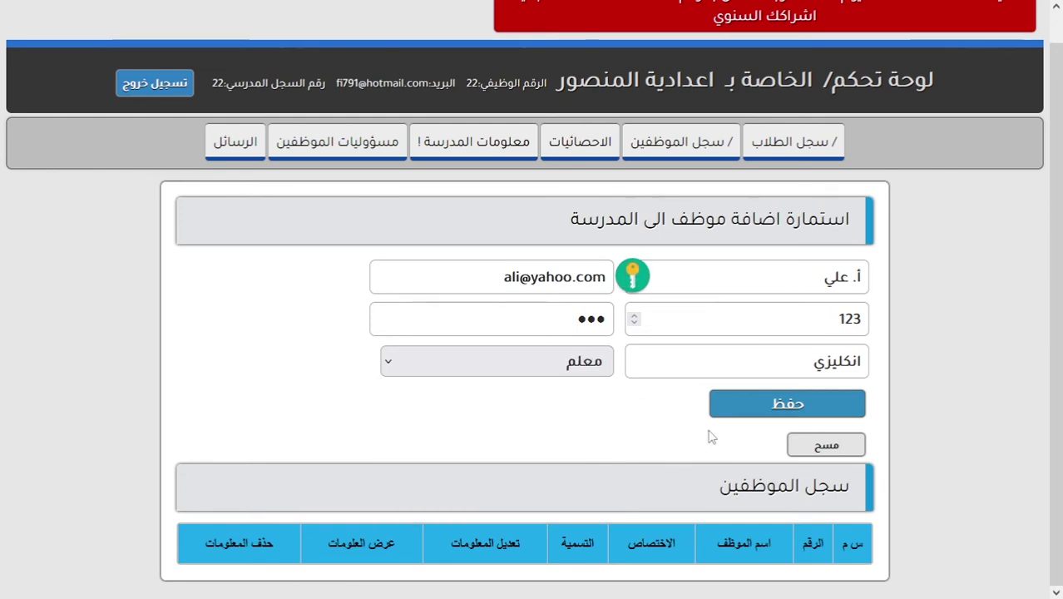
{"action": "left_click", "coordinate": [778, 404]}
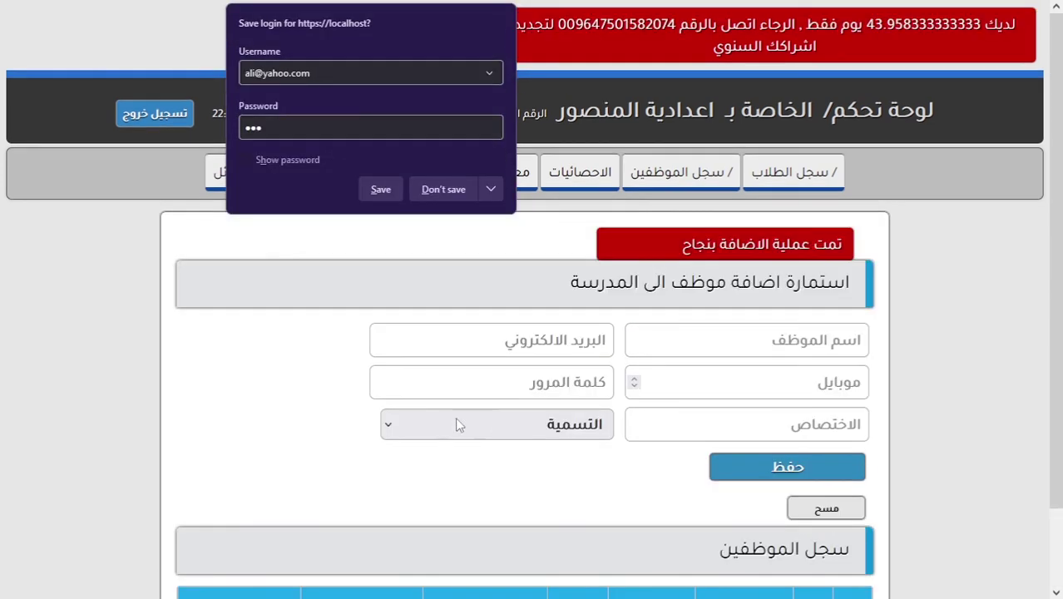
{"action": "scroll", "coordinate": [461, 421], "scroll_direction": "down", "scroll_amount": 1}
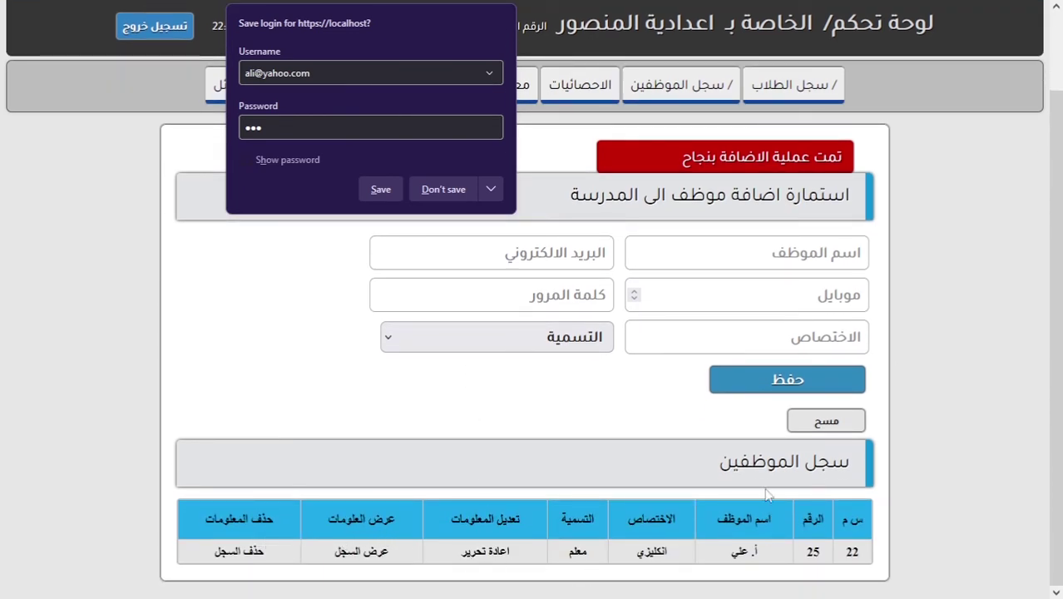
{"action": "left_click", "coordinate": [751, 551]}
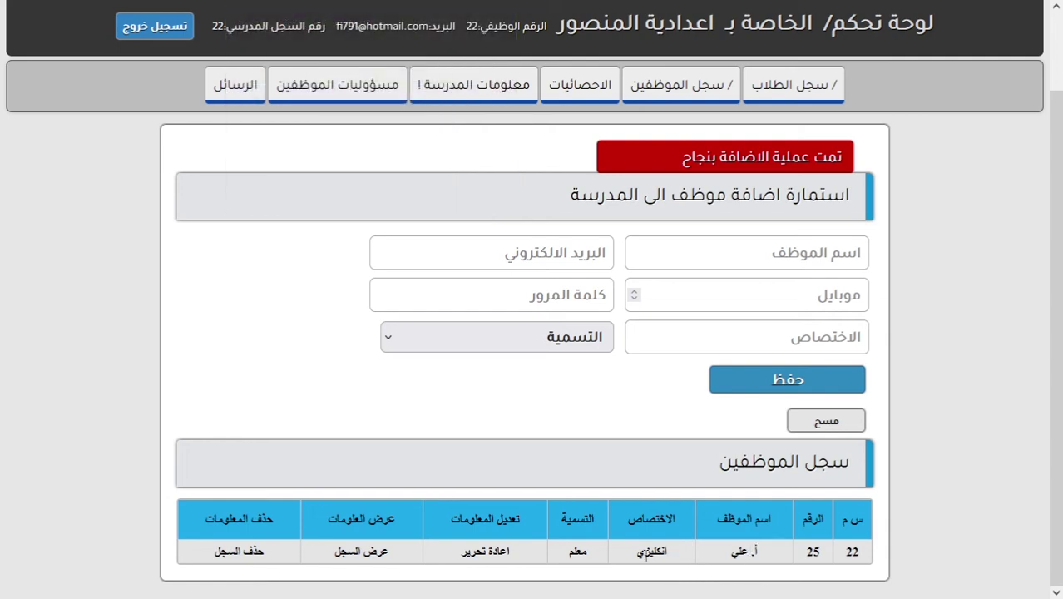
Reopen the انكليزي teacher via اعادة تحرير, save the record again, and return to the register.
{"action": "left_click", "coordinate": [477, 553]}
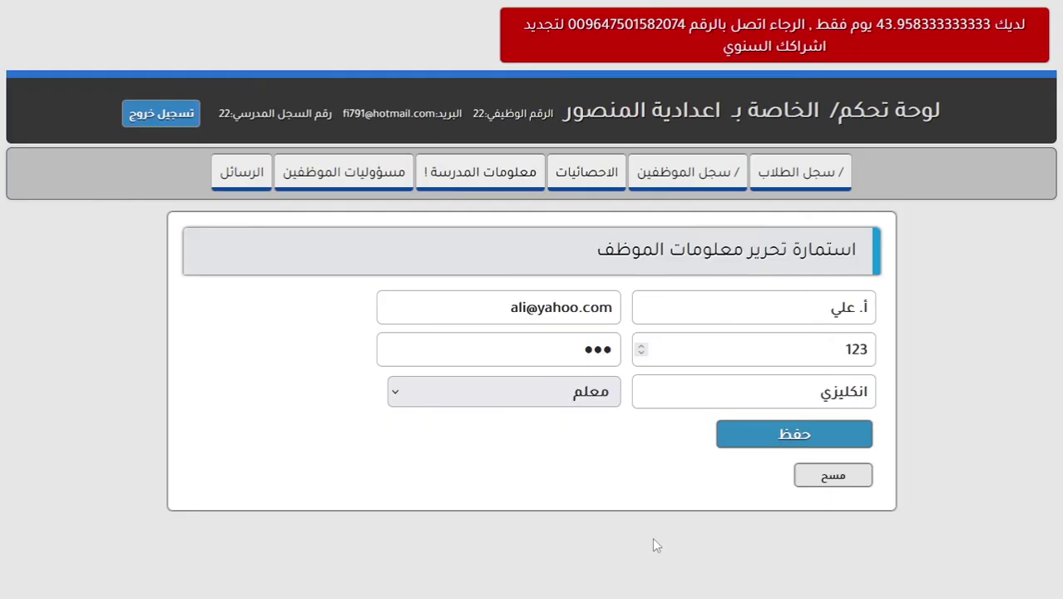
{"action": "left_click", "coordinate": [769, 436]}
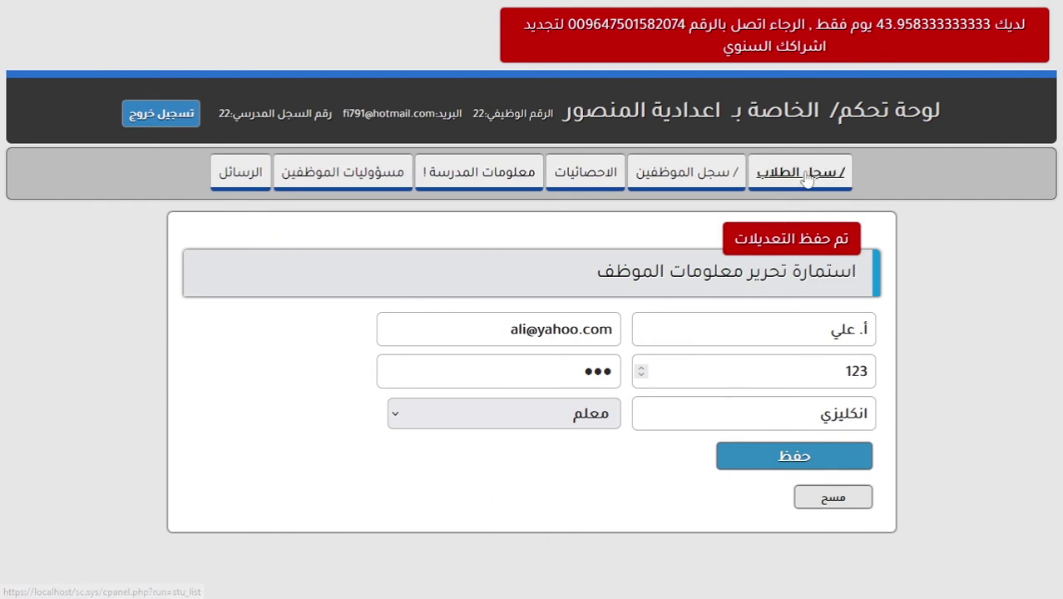
{"action": "left_click", "coordinate": [676, 175]}
View the teacher's full record: employee number 25, title معلم, entry date 2022-03-20.
{"action": "scroll", "coordinate": [517, 416], "scroll_direction": "down", "scroll_amount": 1}
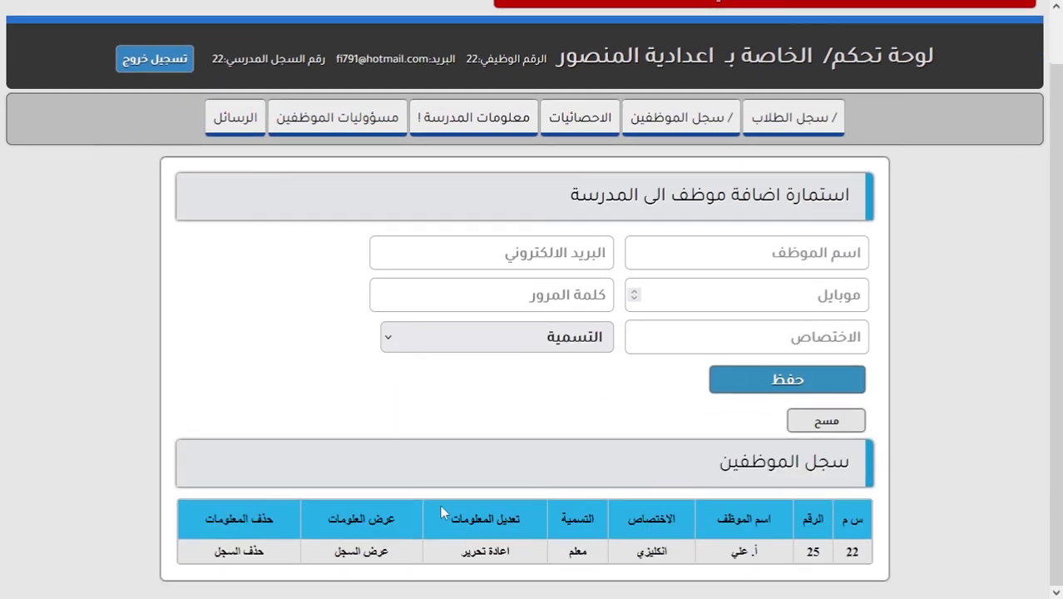
{"action": "left_click", "coordinate": [374, 554]}
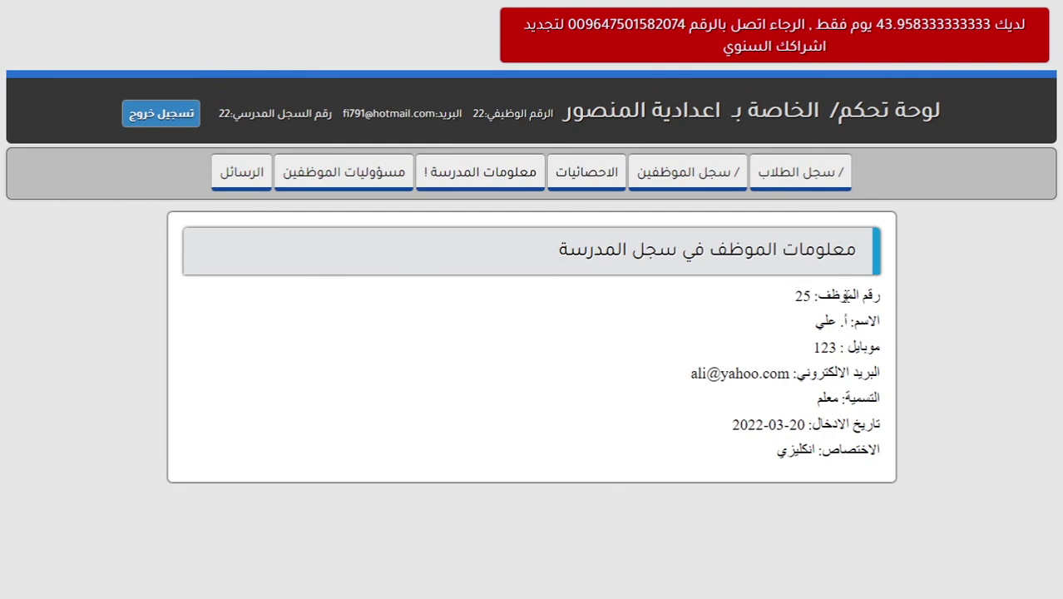
{"action": "left_click_drag", "start_coordinate": [848, 330], "coordinate": [747, 467]}
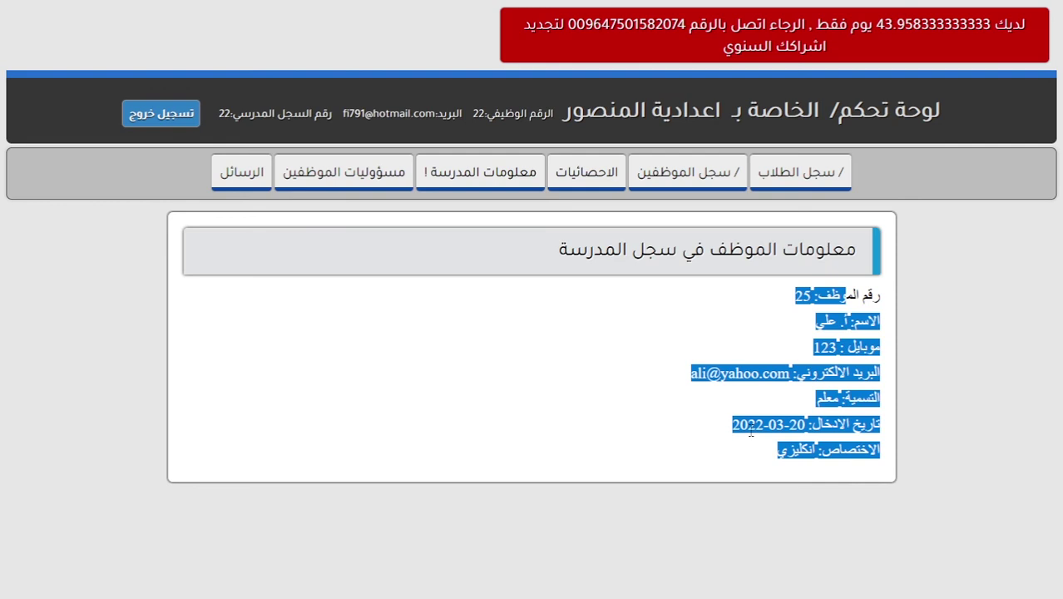
{"action": "double_click", "coordinate": [752, 425]}
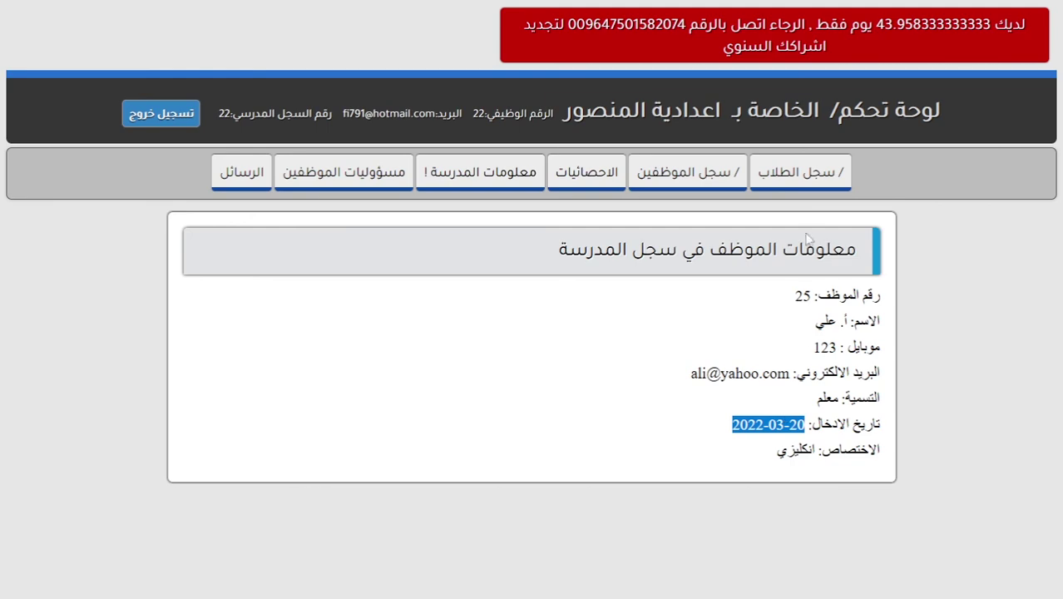
{"action": "left_click", "coordinate": [811, 181]}
Scroll through the student register, then return to the سجل الموظفين page.
{"action": "scroll", "coordinate": [551, 416], "scroll_direction": "down", "scroll_amount": 3}
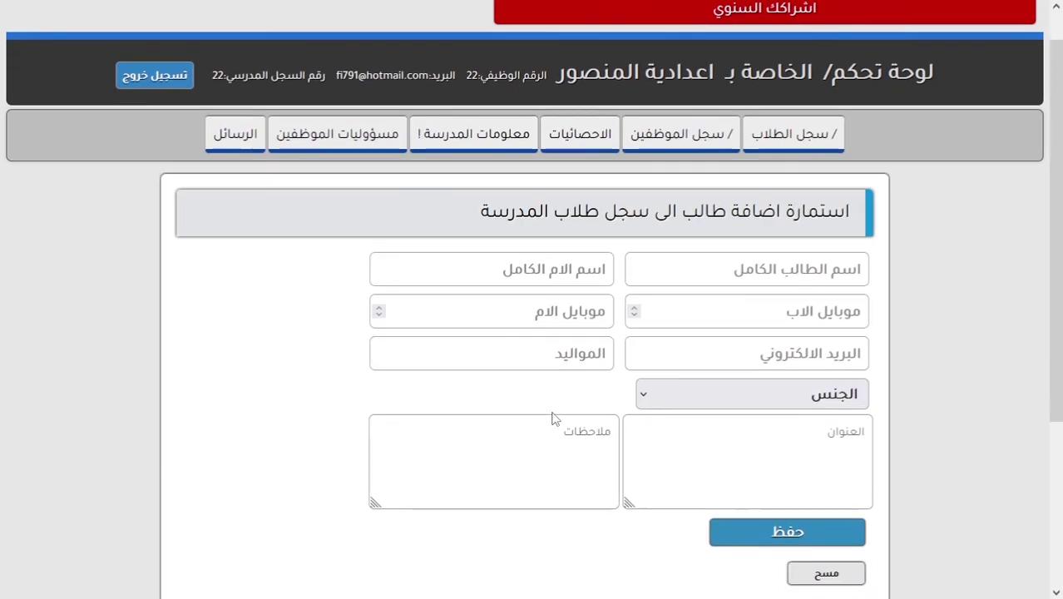
{"action": "scroll", "coordinate": [541, 461], "scroll_direction": "up", "scroll_amount": 1}
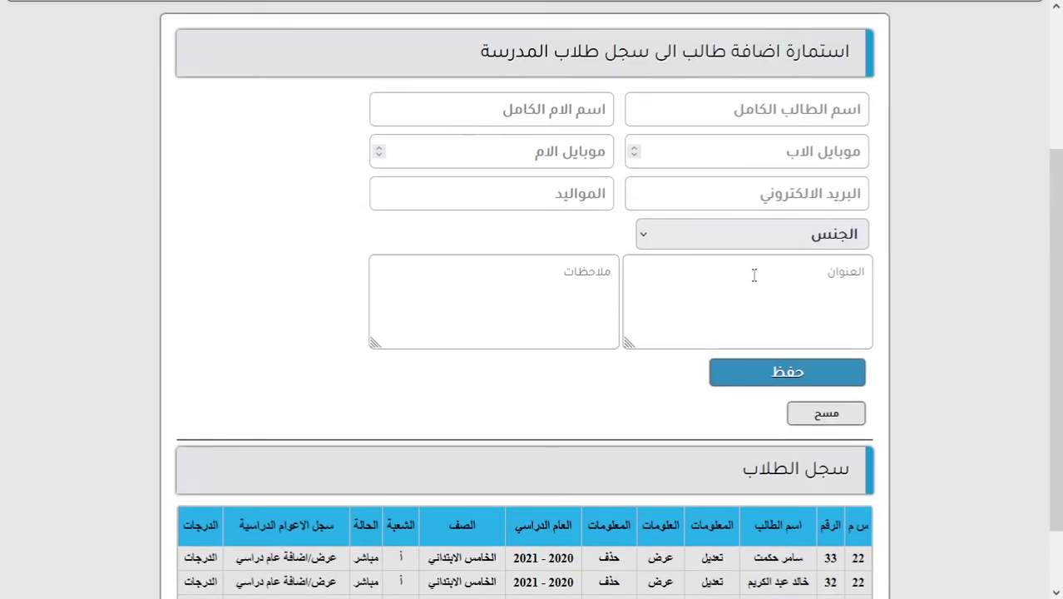
{"action": "scroll", "coordinate": [773, 307], "scroll_direction": "up", "scroll_amount": 2}
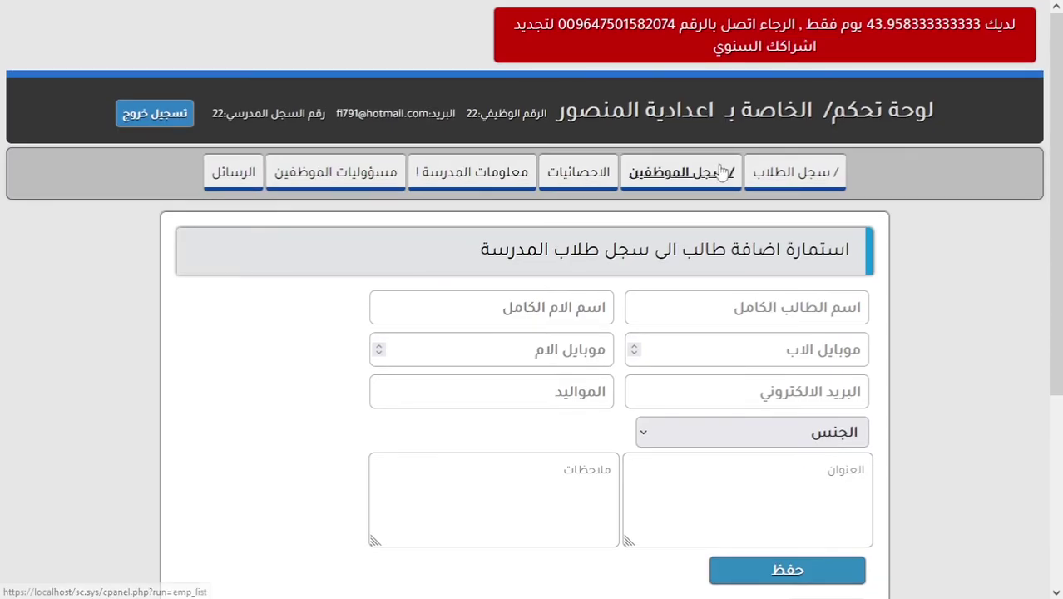
{"action": "left_click", "coordinate": [721, 175]}
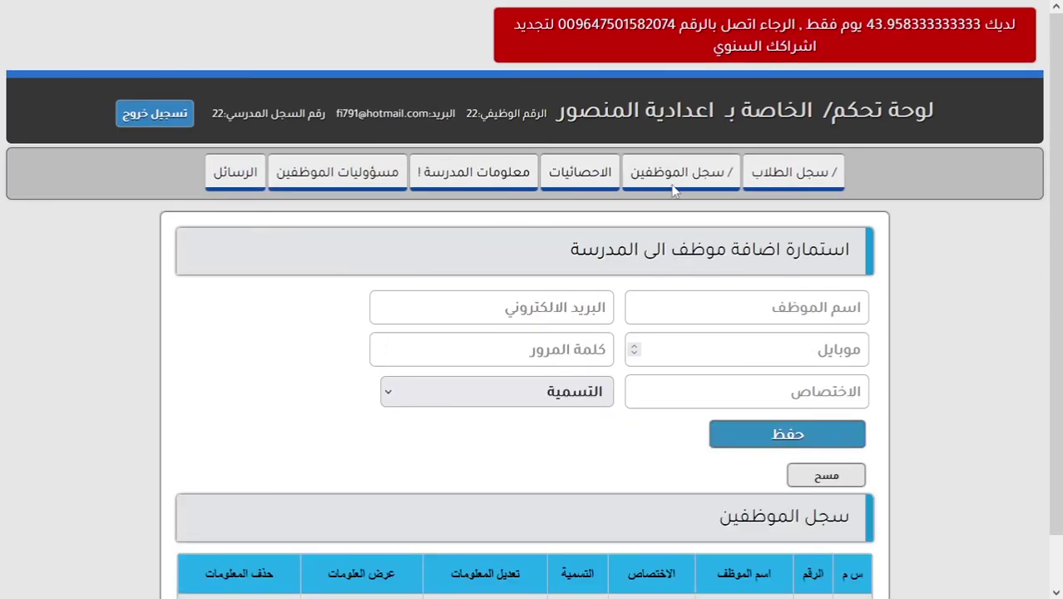
Enter the second teacher's name, e-mail, mobile number and password.
{"action": "scroll", "coordinate": [747, 257], "scroll_direction": "down", "scroll_amount": 1}
{"action": "left_click", "coordinate": [774, 259]}
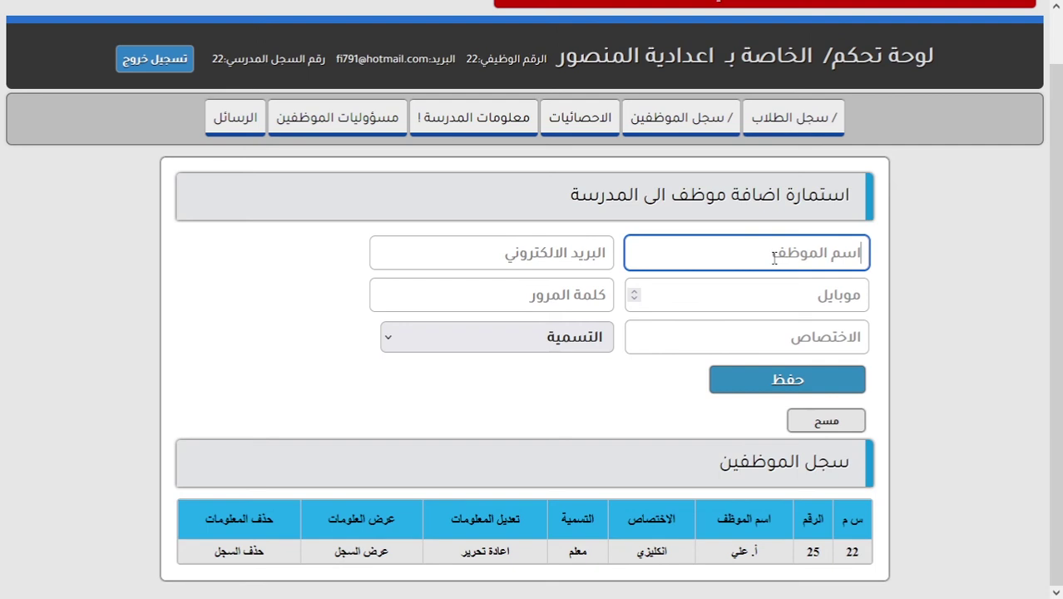
{"action": "type", "text": "ا."}
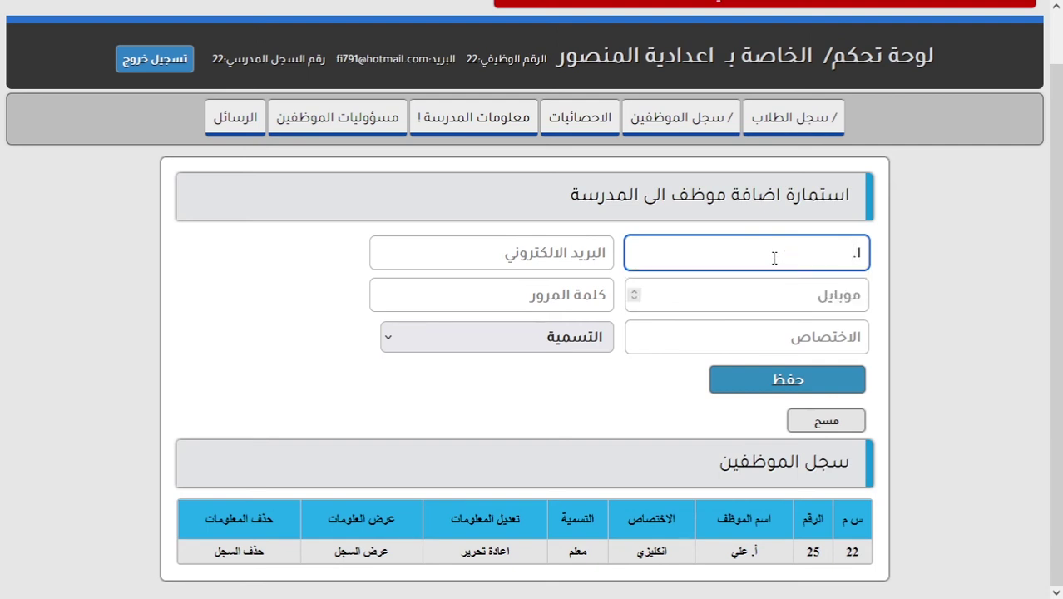
{"action": "type", "text": " احمد"}
{"action": "left_click", "coordinate": [601, 253]}
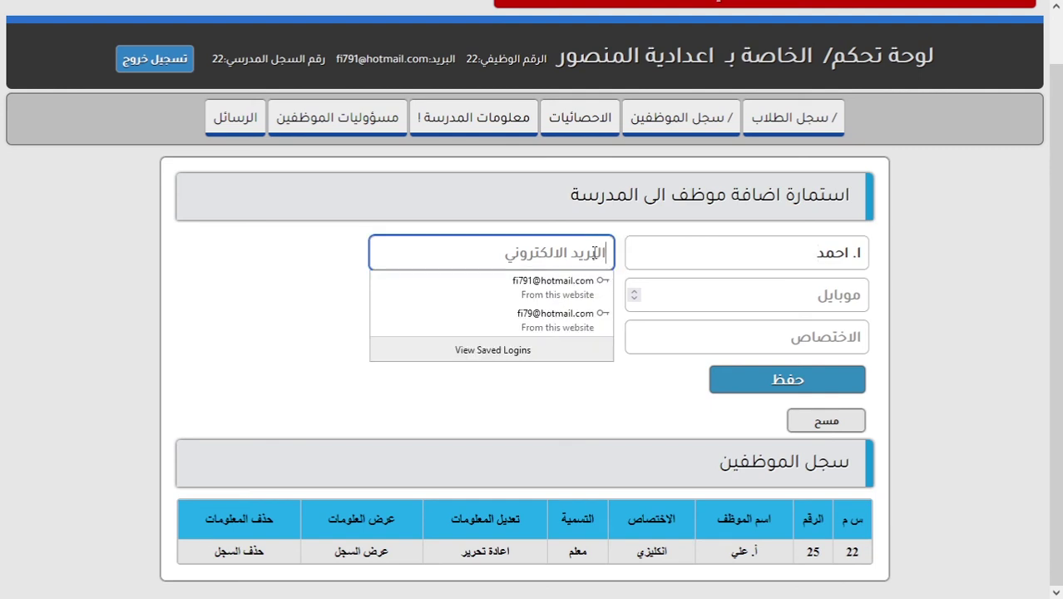
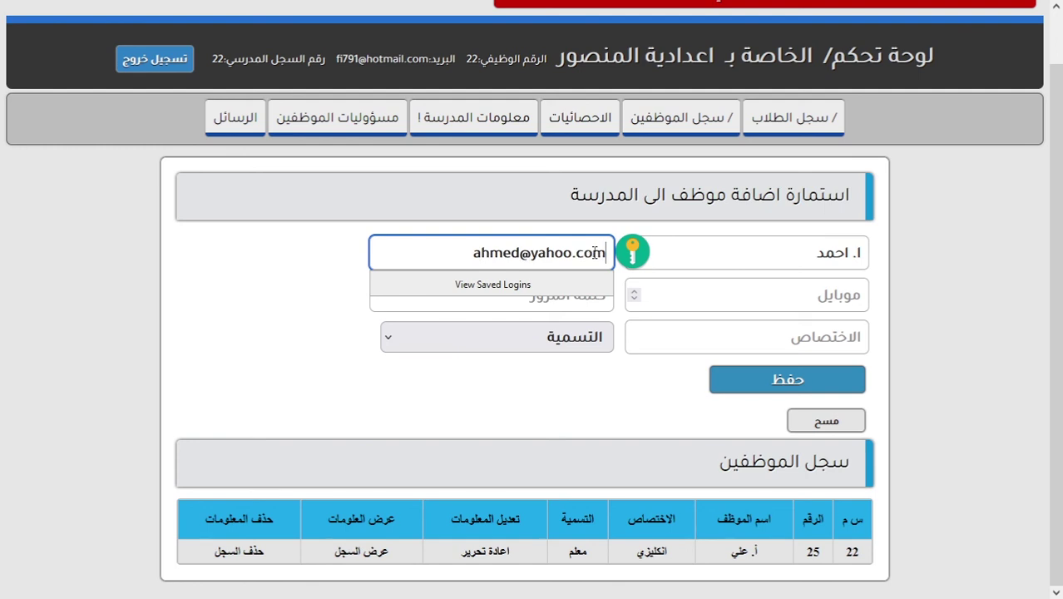
{"action": "left_click", "coordinate": [760, 285]}
{"action": "type", "text": "456"}
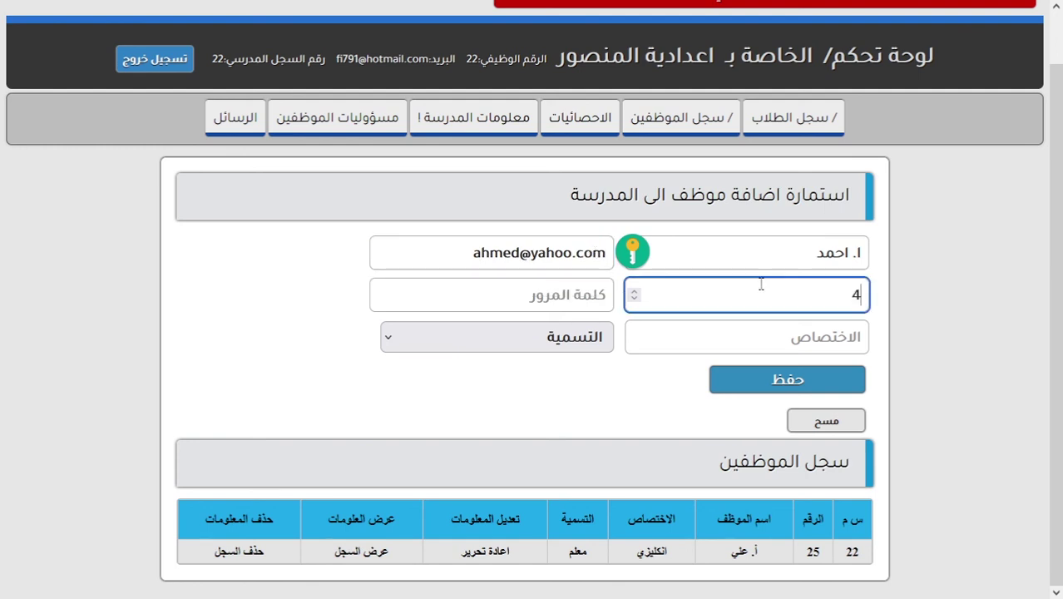
{"action": "left_click", "coordinate": [555, 288]}
{"action": "type", "text": "123"}
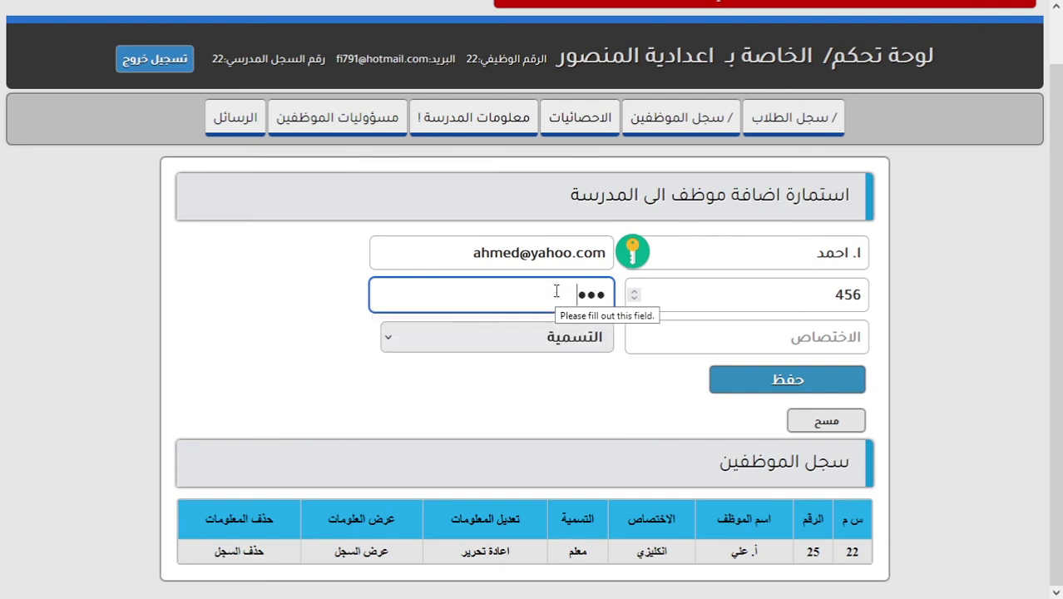
Set the specialty to علوم and the job title to معلم.
{"action": "left_click", "coordinate": [719, 337]}
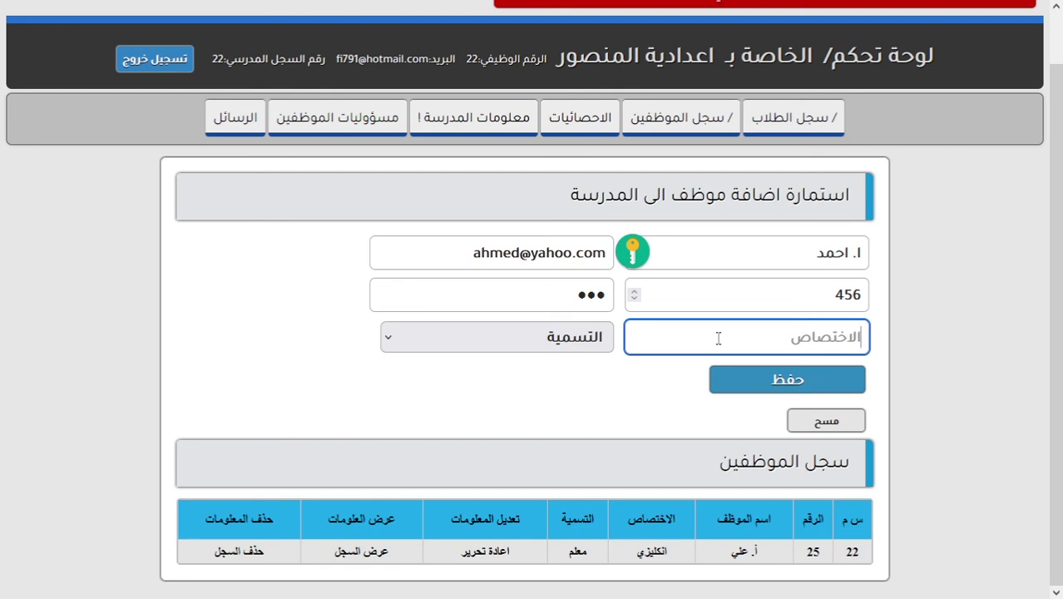
{"action": "type", "text": "ug,l"}
{"action": "key", "text": "ctrl+a"}
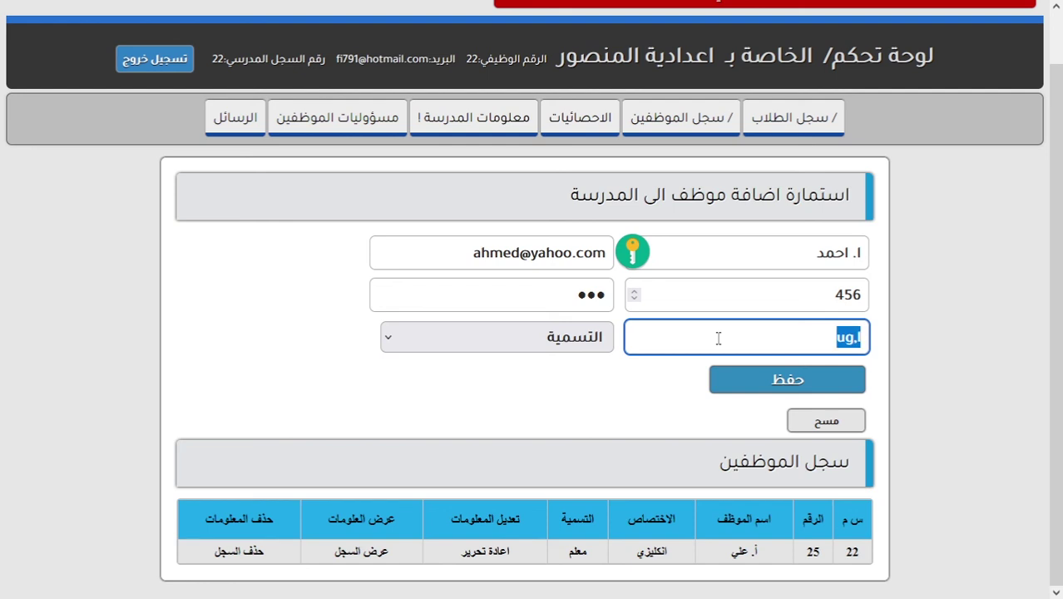
{"action": "type", "text": "علوم"}
{"action": "left_click", "coordinate": [612, 334]}
{"action": "left_click", "coordinate": [595, 425]}
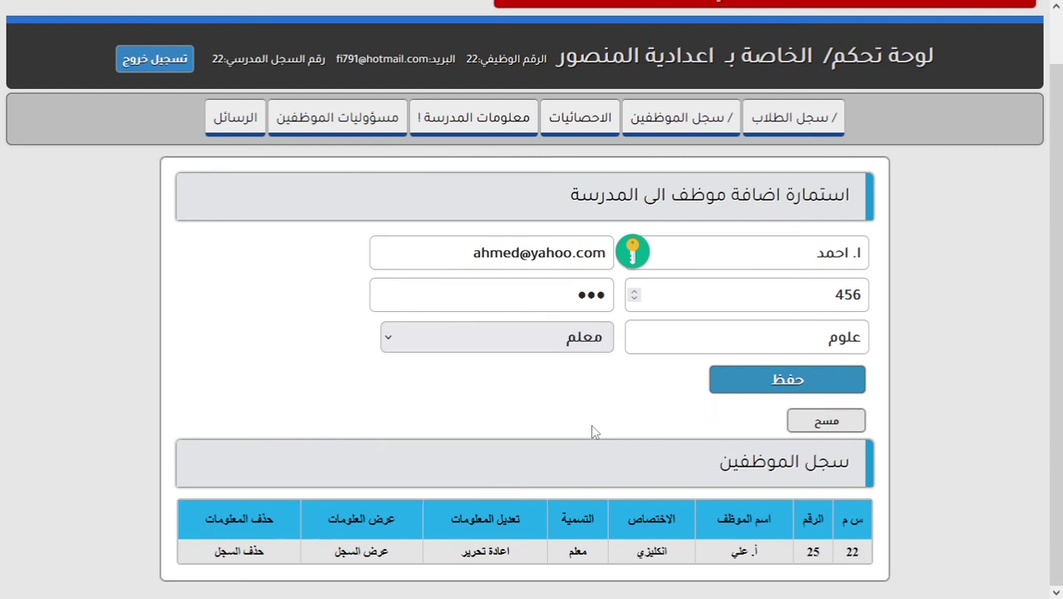
Save the علوم teacher, dismiss the browser's login prompt, and check employees 25 and 26 are listed.
{"action": "left_click", "coordinate": [796, 388]}
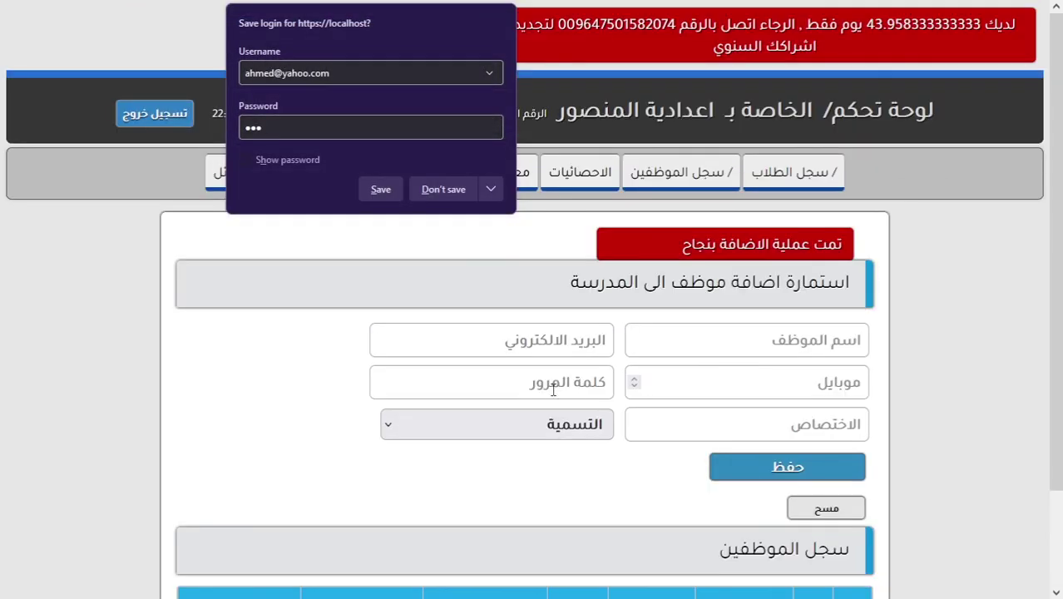
{"action": "scroll", "coordinate": [694, 432], "scroll_direction": "down", "scroll_amount": 2}
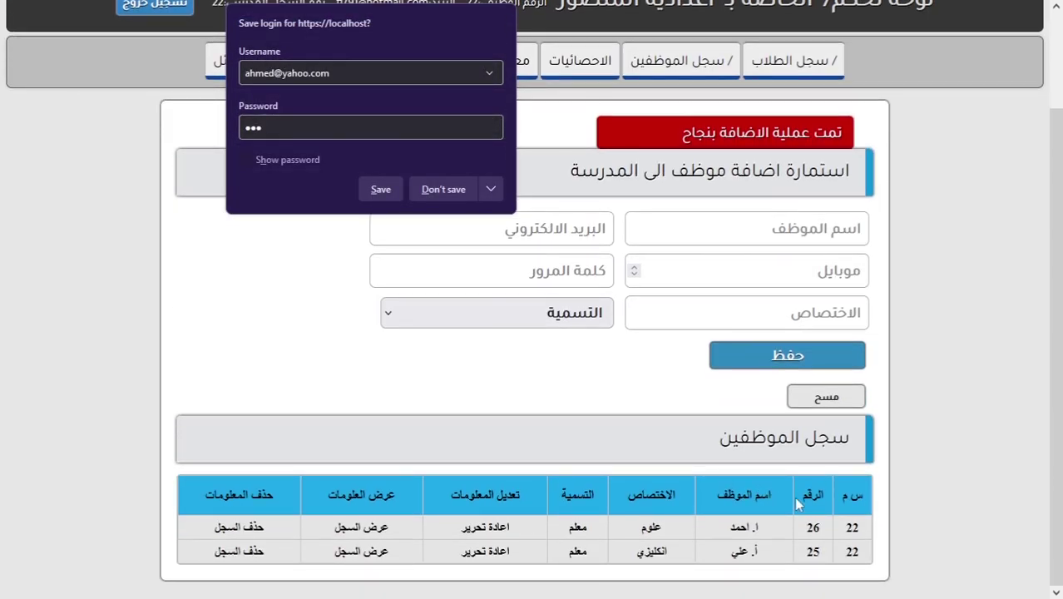
{"action": "left_click_drag", "start_coordinate": [822, 435], "coordinate": [739, 437]}
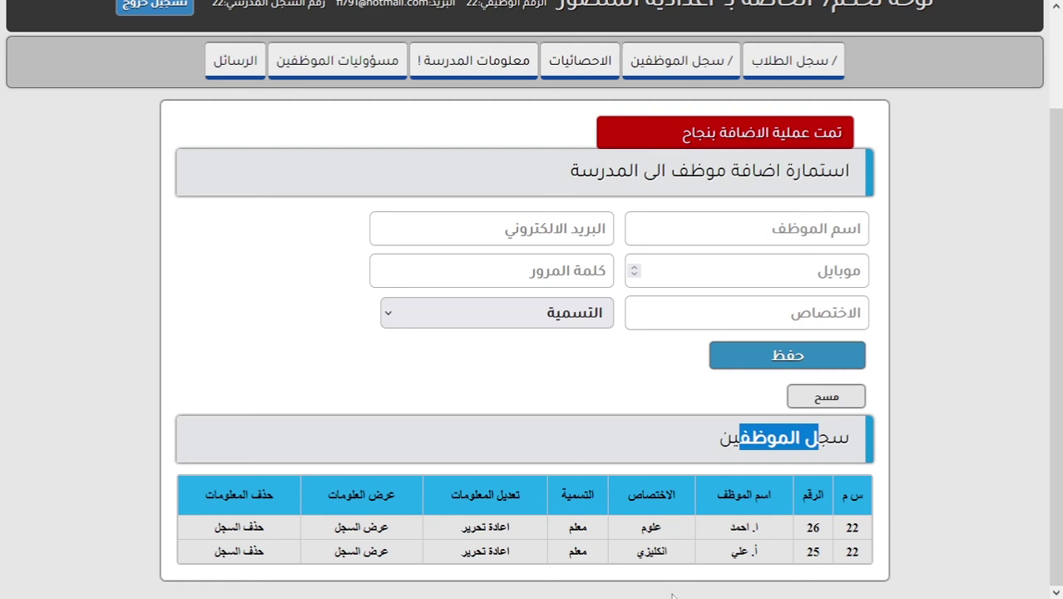
{"action": "scroll", "coordinate": [695, 514], "scroll_direction": "up", "scroll_amount": 2}
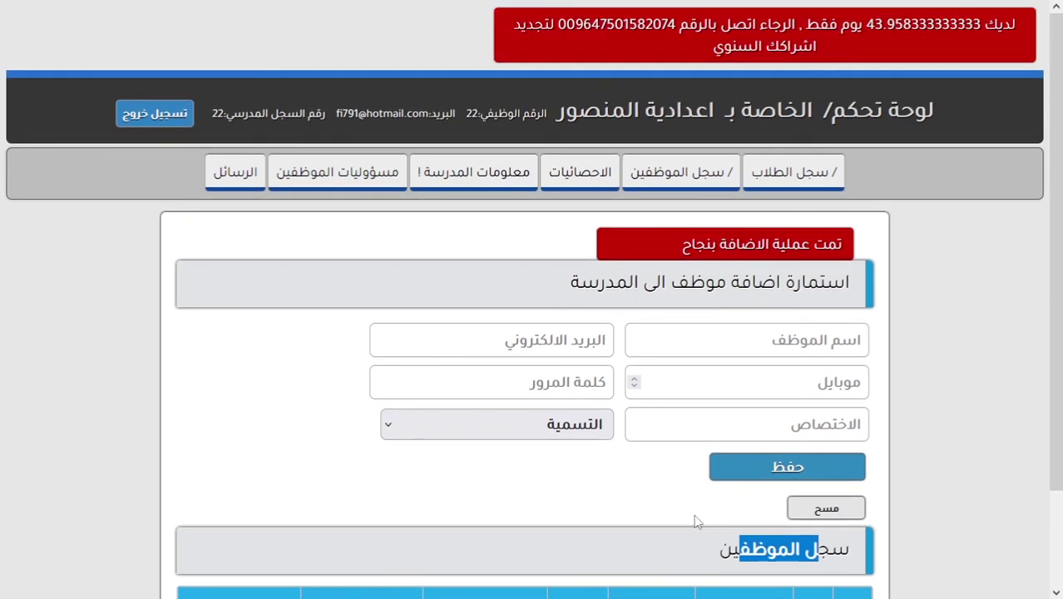
{"action": "scroll", "coordinate": [694, 514], "scroll_direction": "down", "scroll_amount": 2}
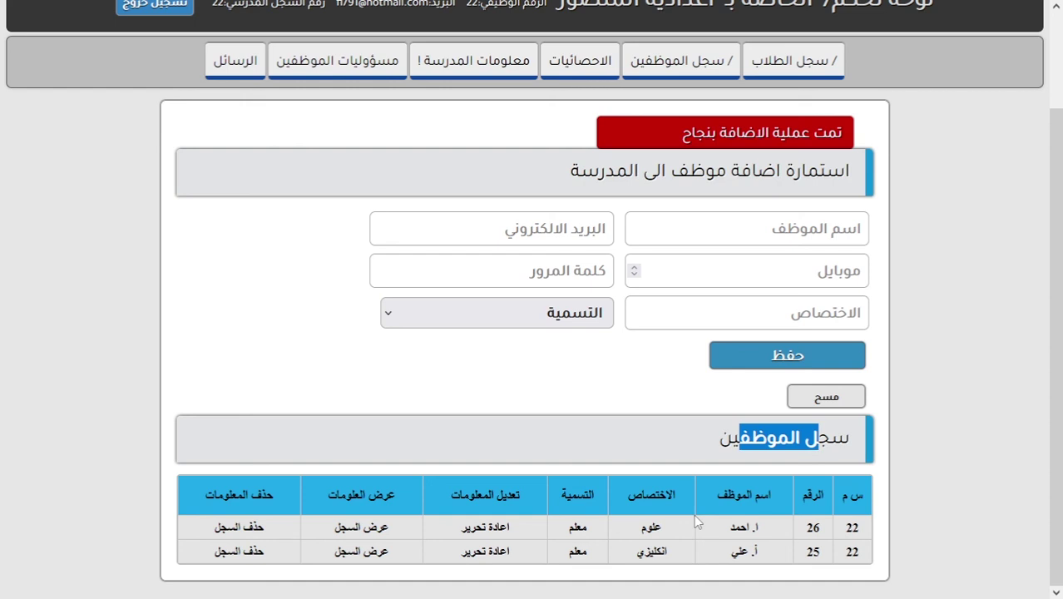
{"action": "left_click", "coordinate": [669, 411]}
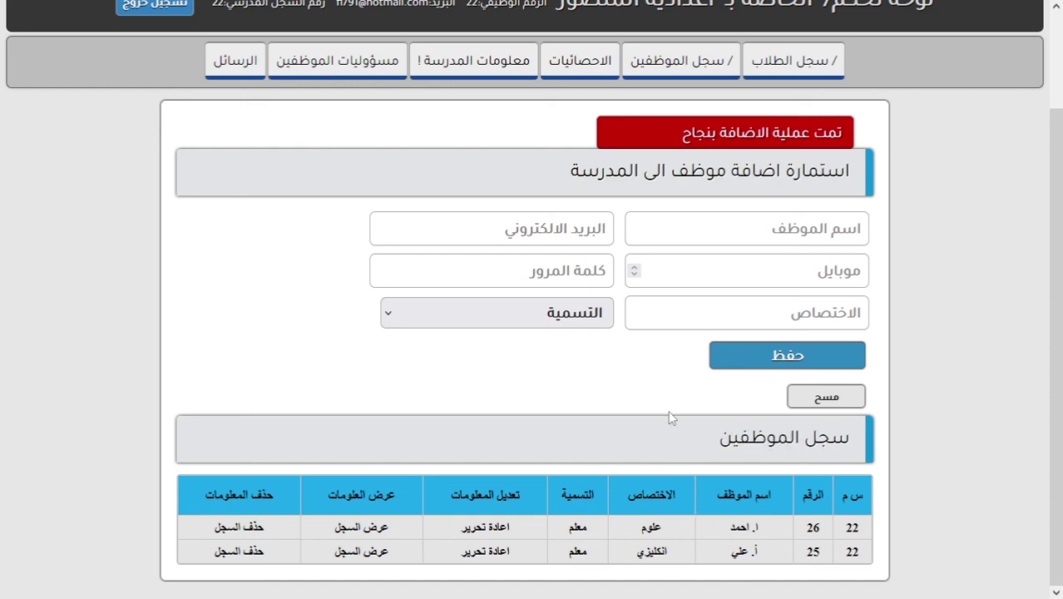
{"action": "scroll", "coordinate": [599, 408], "scroll_direction": "up", "scroll_amount": 2}
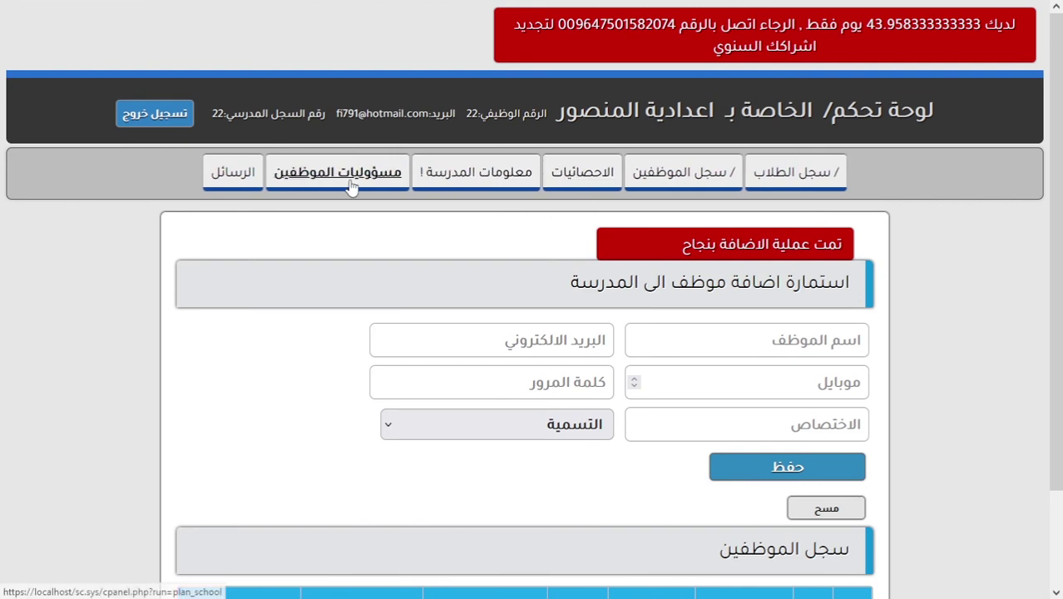
Open الاحصائيات and highlight the الطلاب and الموظفين headings and the employee count of 2.
{"action": "left_click", "coordinate": [577, 178]}
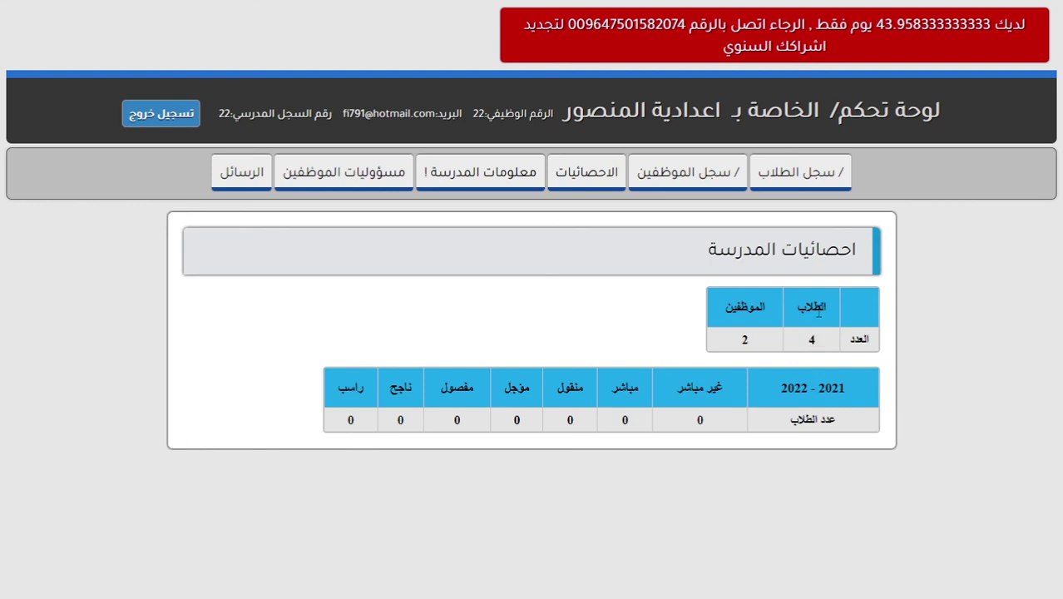
{"action": "double_click", "coordinate": [815, 308]}
{"action": "double_click", "coordinate": [744, 307]}
{"action": "double_click", "coordinate": [746, 338]}
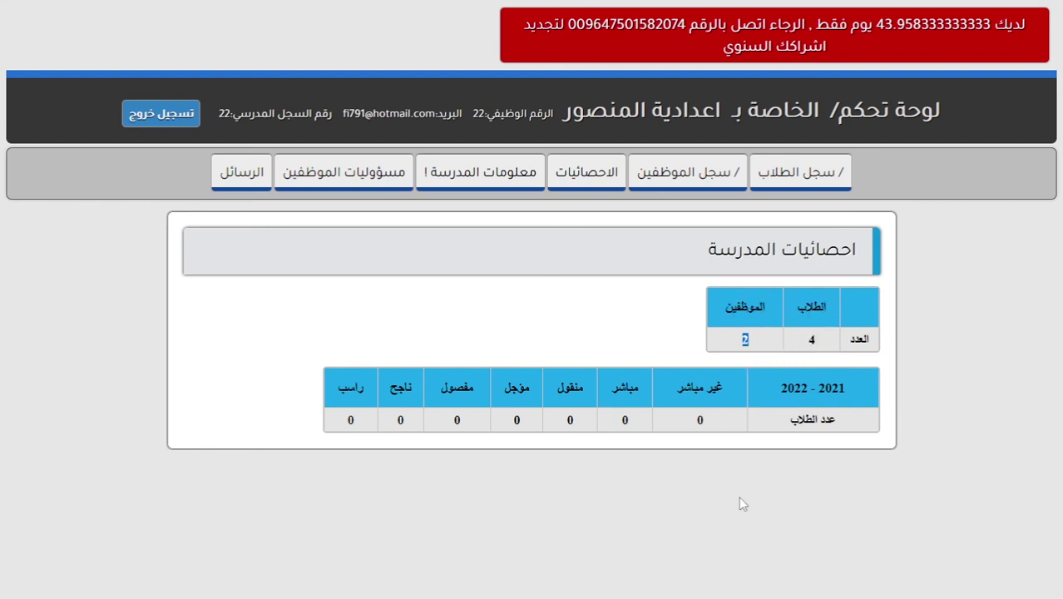